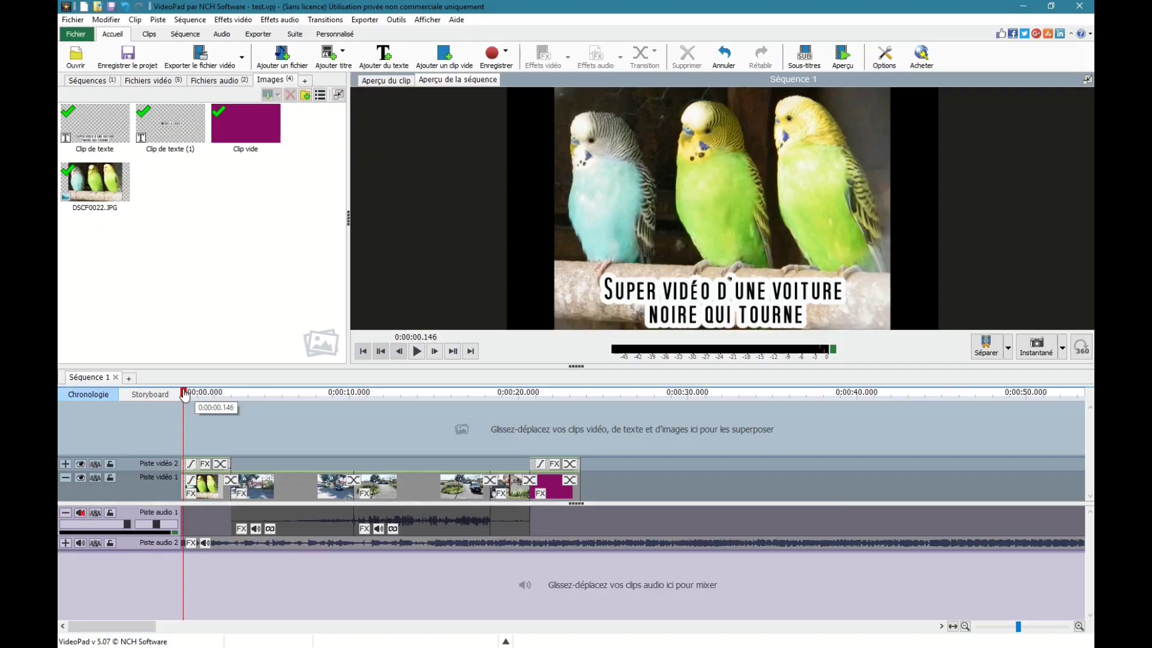
left_click_drag(185, 395, 172, 398)
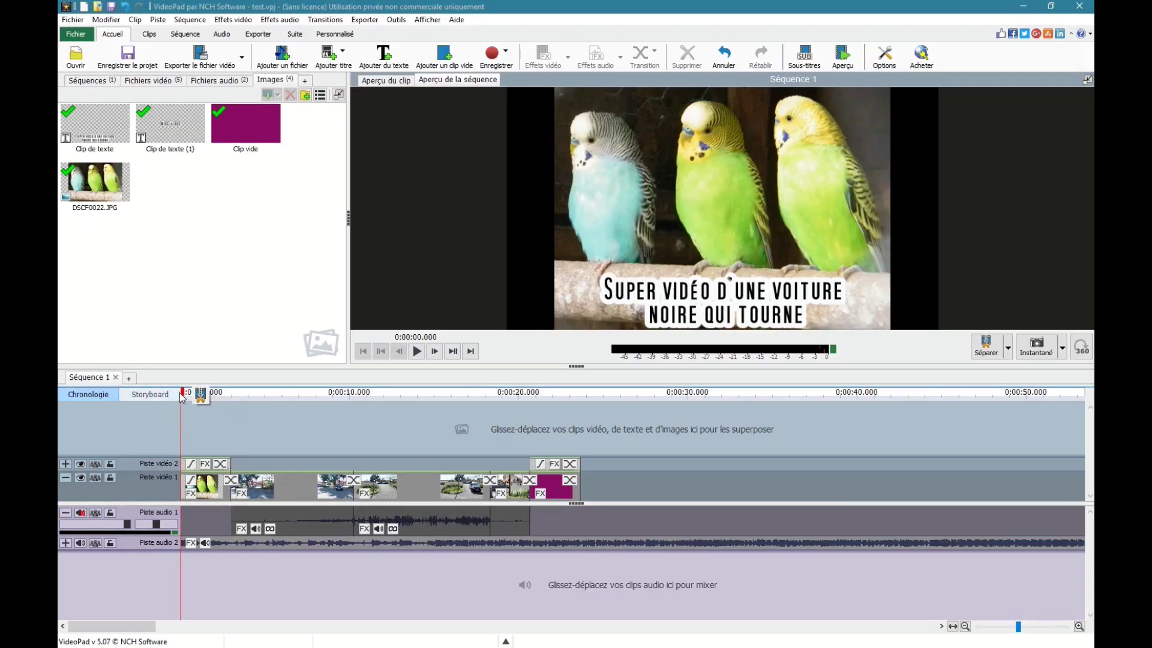
left_click_drag(183, 399, 241, 443)
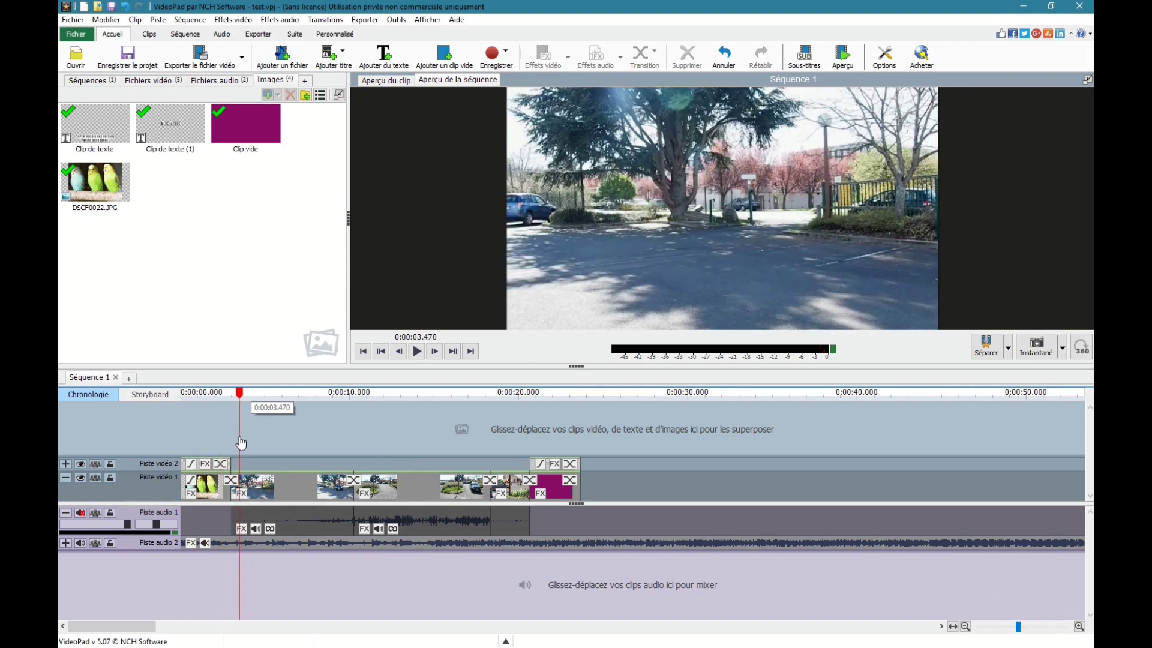
left_click(517, 394)
left_click_drag(518, 399, 163, 406)
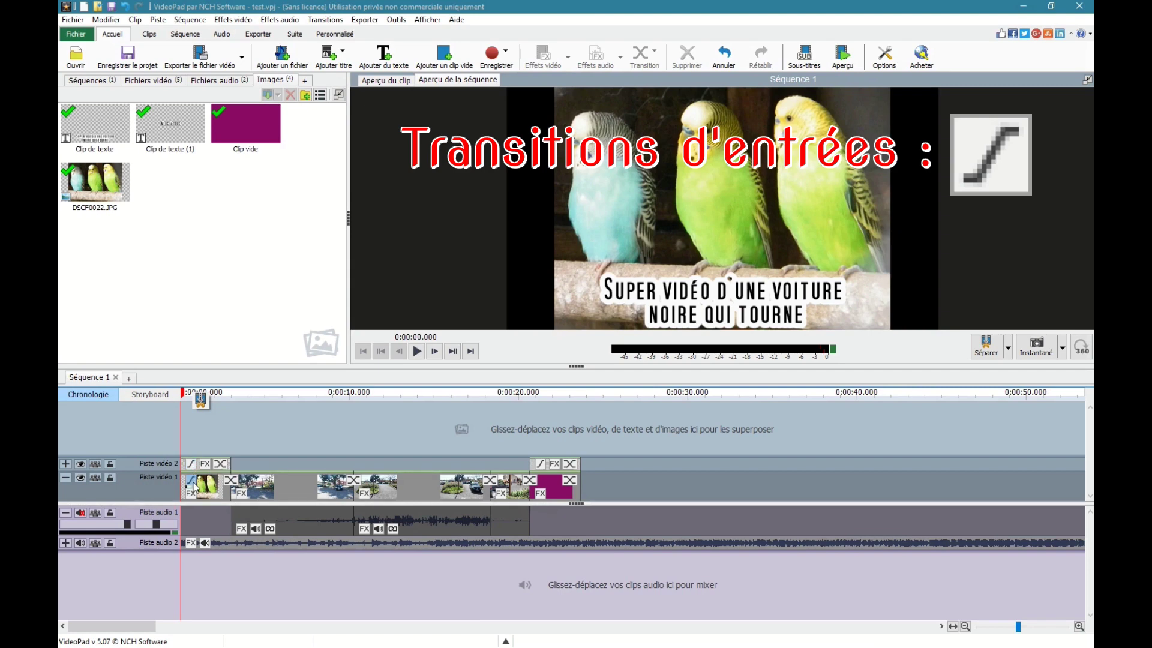
Step: Set the fade-in duration of the opening text clip on Piste vidéo 2 to 1 second
left_click(1078, 626)
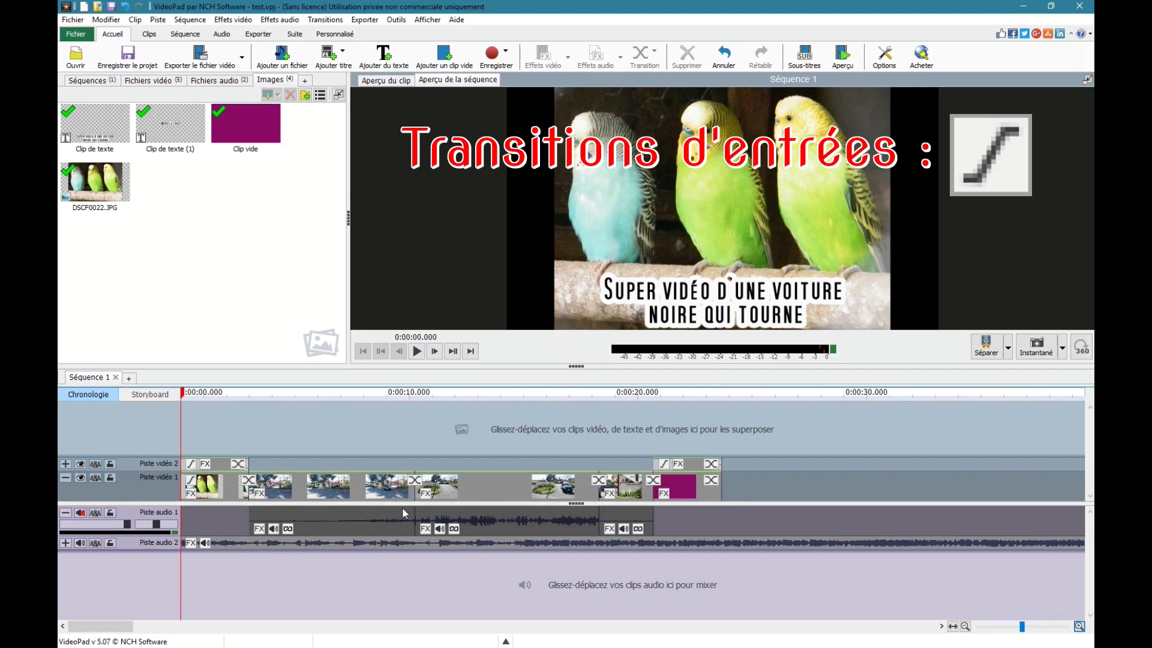
left_click(191, 465)
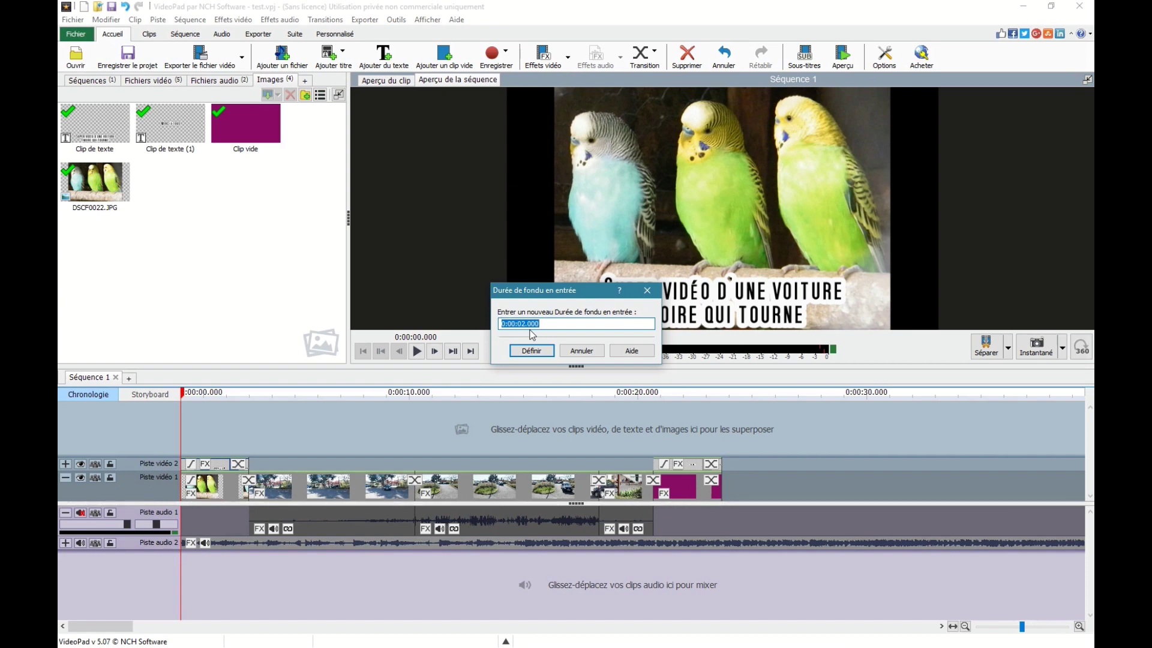
left_click_drag(519, 324, 524, 324)
type("1")
left_click(532, 351)
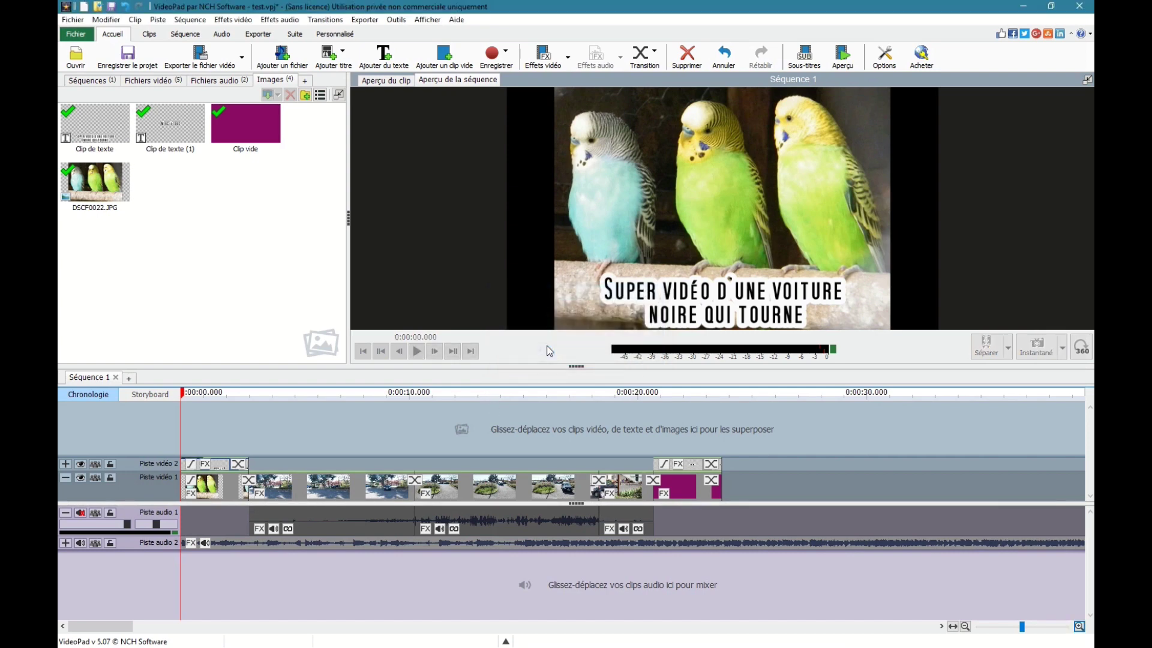
Step: Set the fade-in duration of the parrot image DSCF0022.JPG on Piste vidéo 1 to 0:00:01.000
left_click(190, 480)
left_click(522, 323)
key("BackSpace")
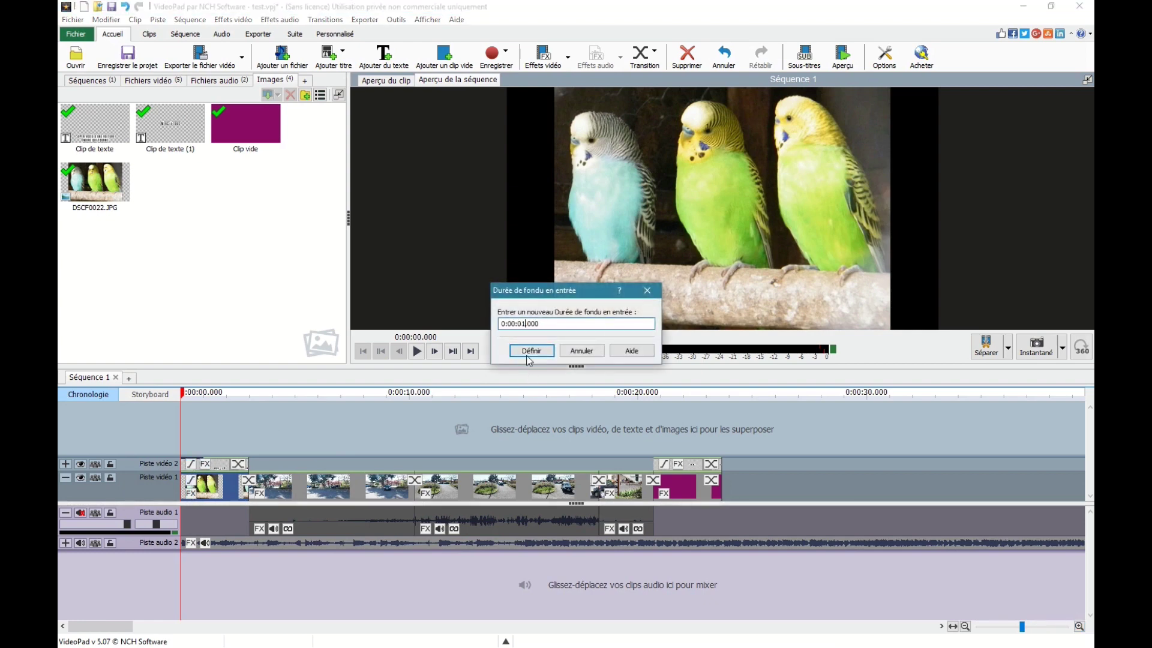
left_click(527, 354)
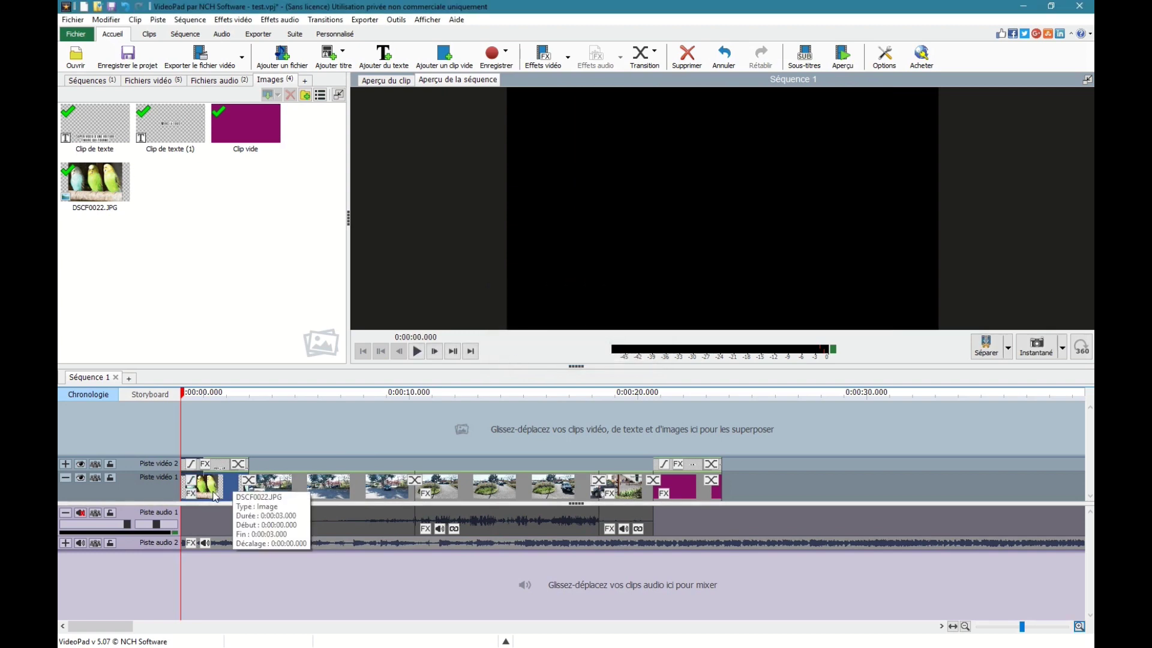
Step: Add a 2-second fade-in to the audio clip on Piste audio 2 and play back the opening
right_click(220, 543)
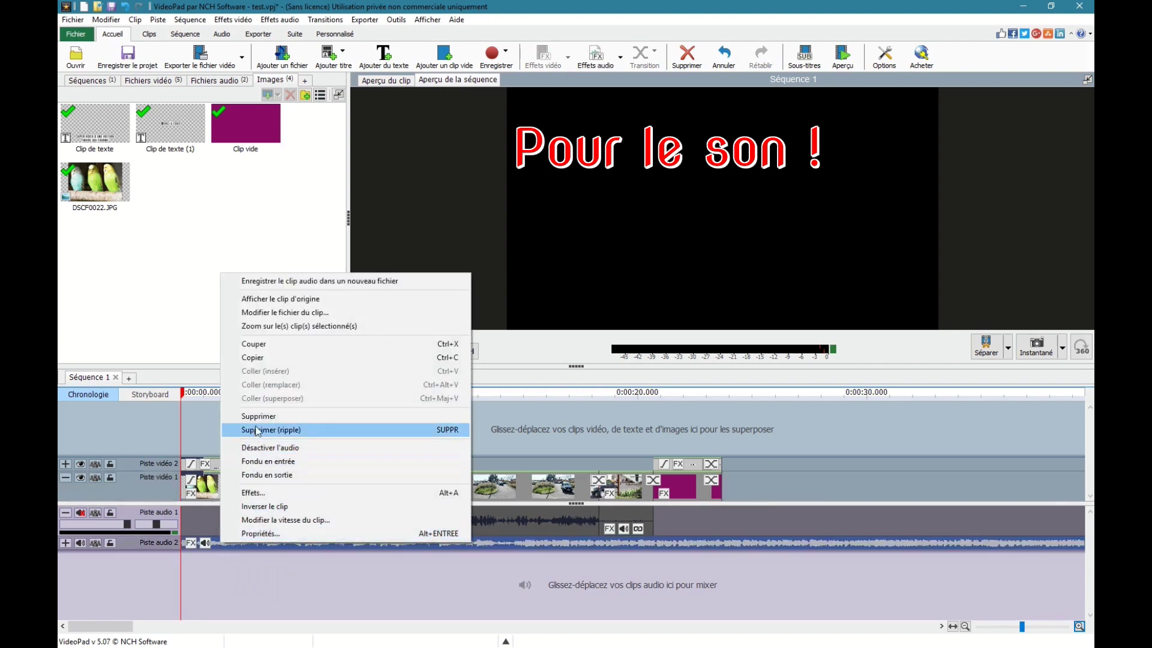
left_click(304, 465)
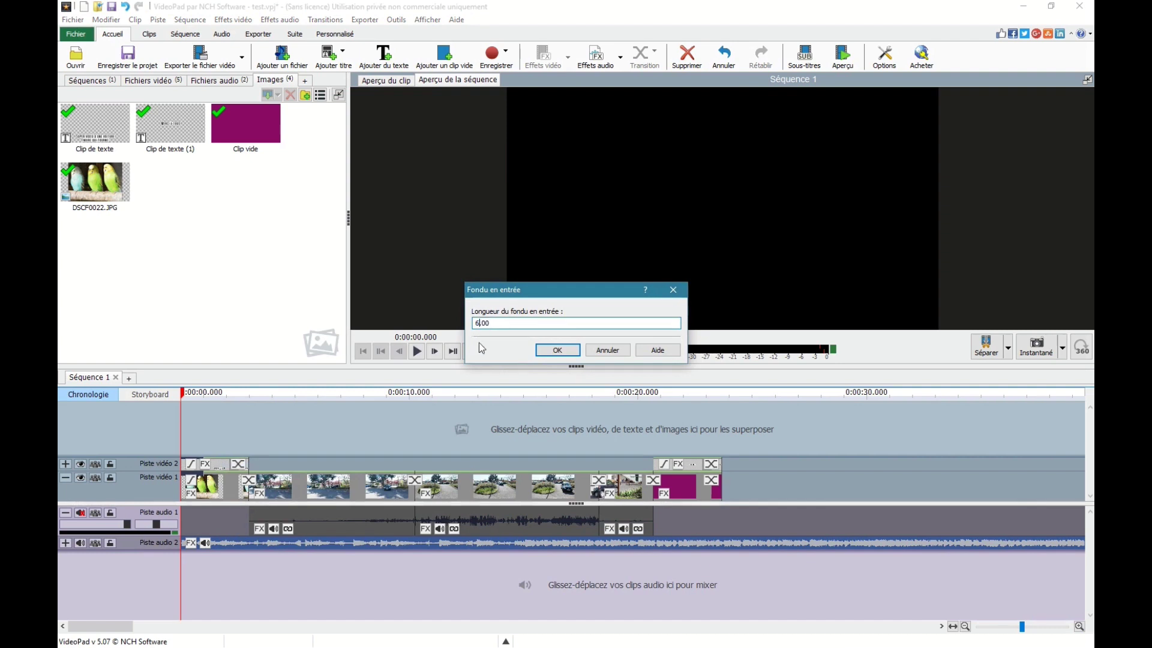
key("Delete")
type("2")
left_click(543, 351)
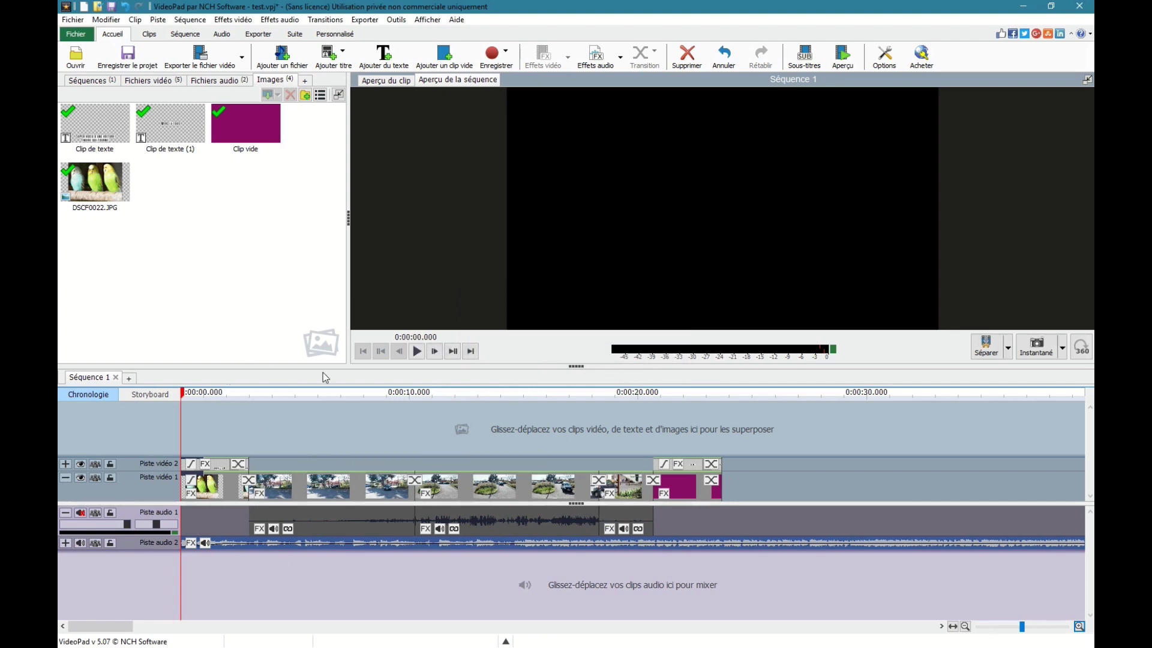
left_click(416, 351)
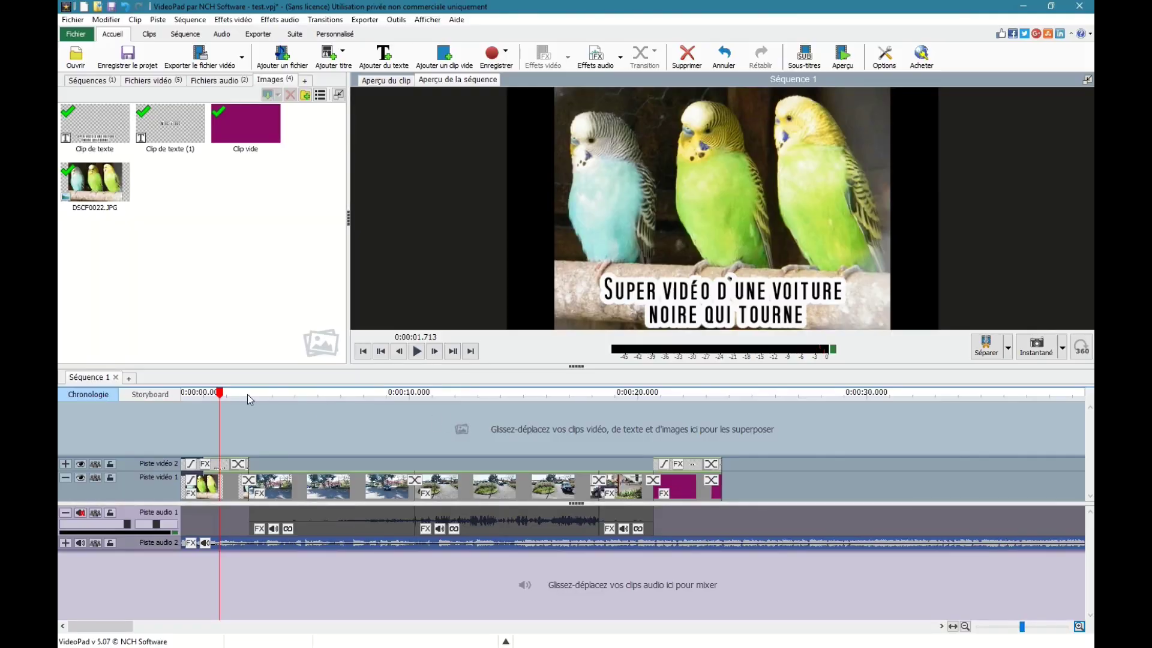
Step: Apply the Fondu enchaîné transition between the parrot image and the first video clip, covering the missing footage with Arrêt sur image
left_click_drag(235, 395, 234, 441)
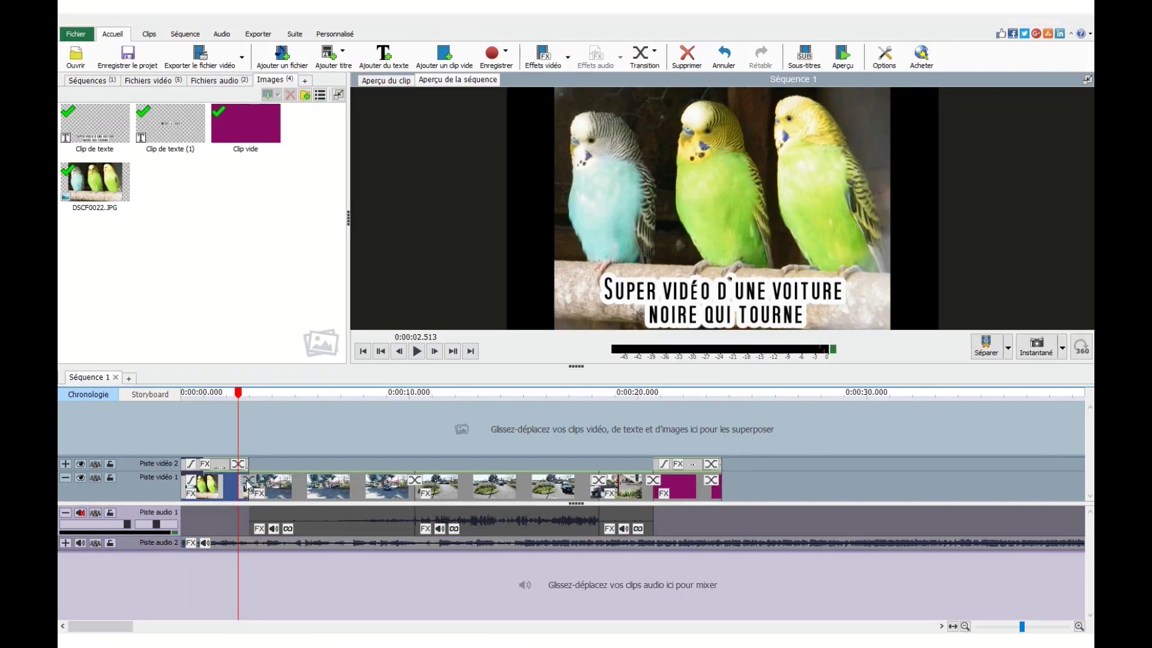
left_click(247, 483)
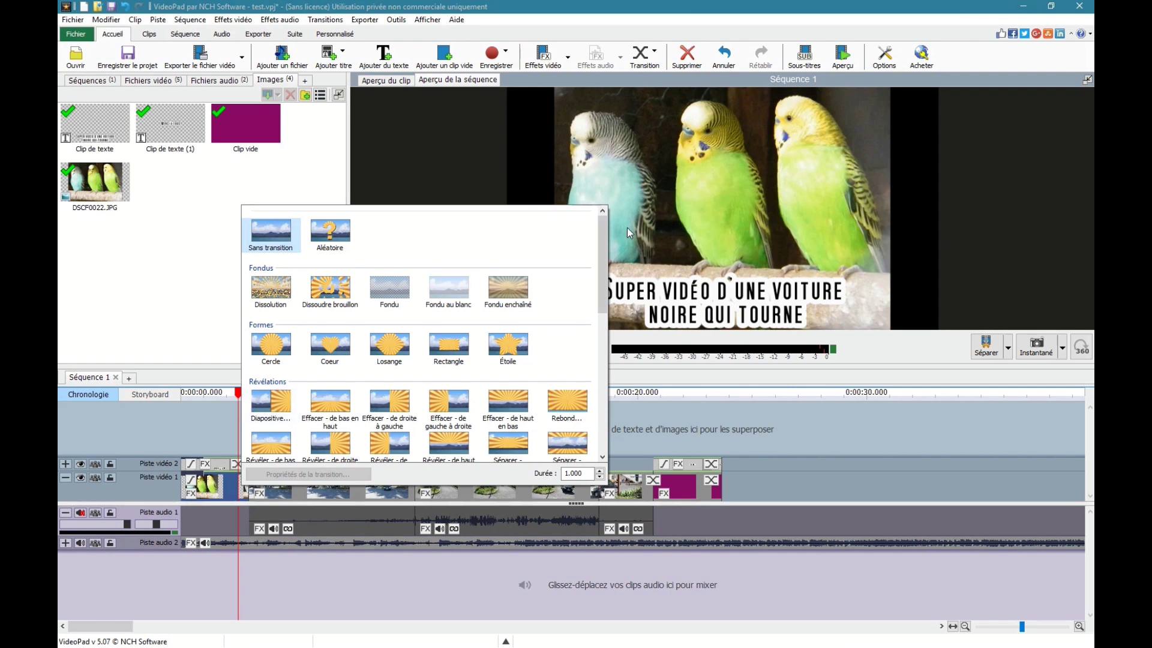
left_click_drag(602, 237, 583, 348)
scroll(579, 372, "down", 2)
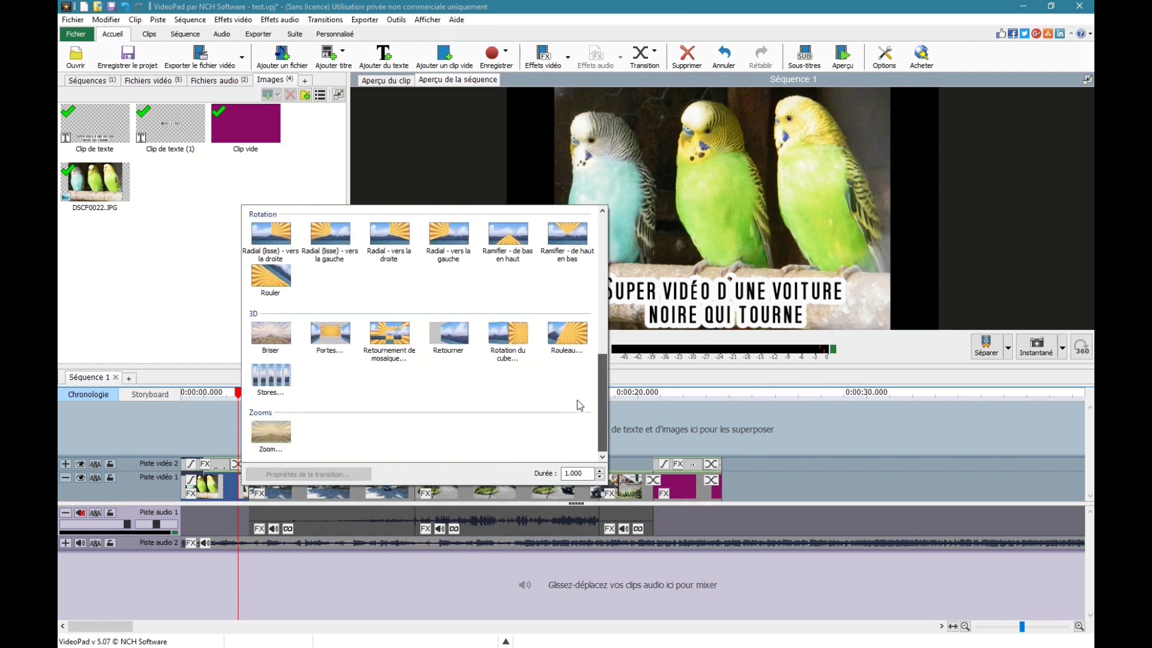
scroll(577, 398, "up", 8)
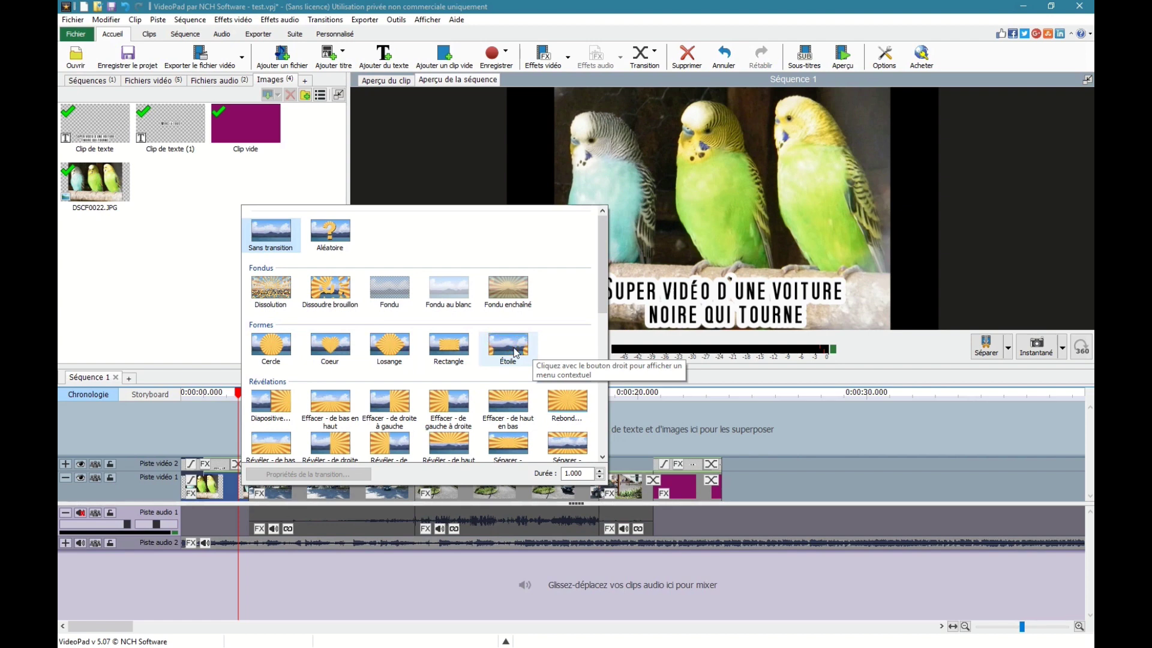
mouse_move(603, 285)
left_mouse_down()
mouse_move(595, 312)
mouse_move(593, 274)
left_mouse_up()
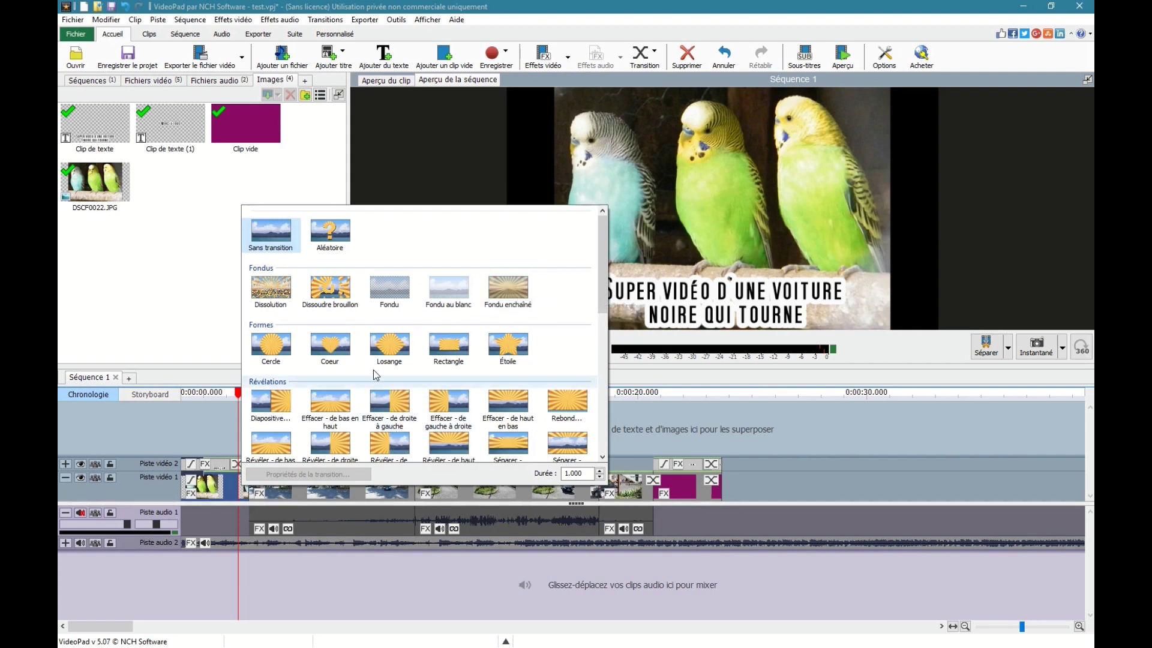
left_click(520, 289)
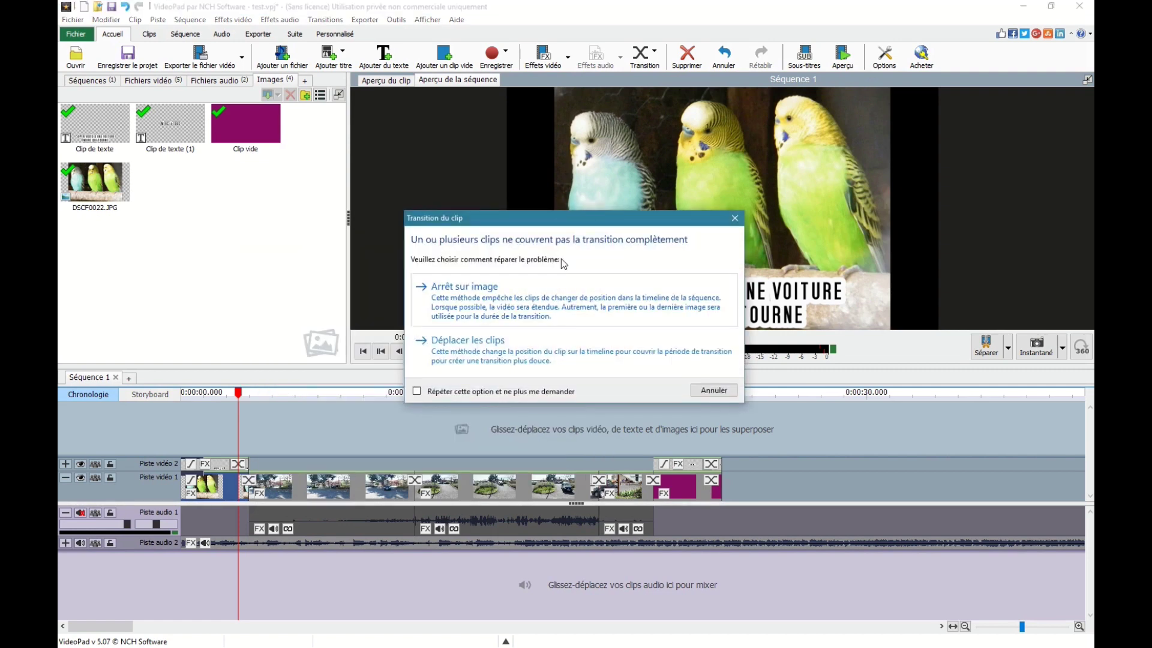
left_click(517, 295)
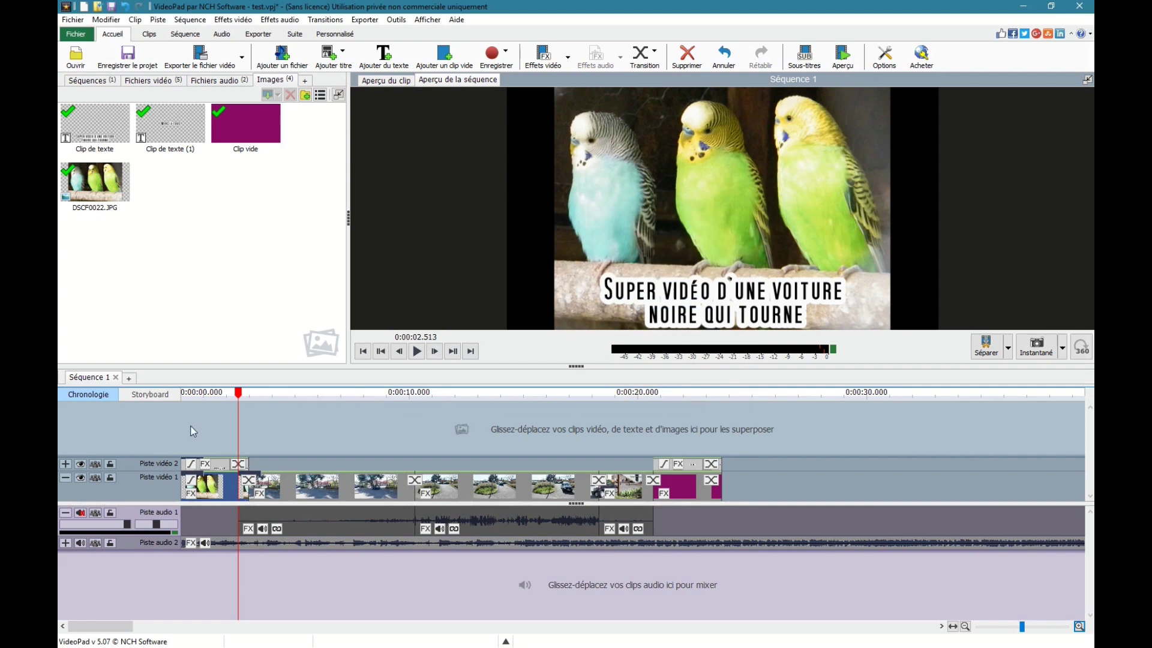
Step: Apply the Fondu enchaîné transition to the end of the opening text clip on Piste vidéo 2 and preview it
left_click(245, 467)
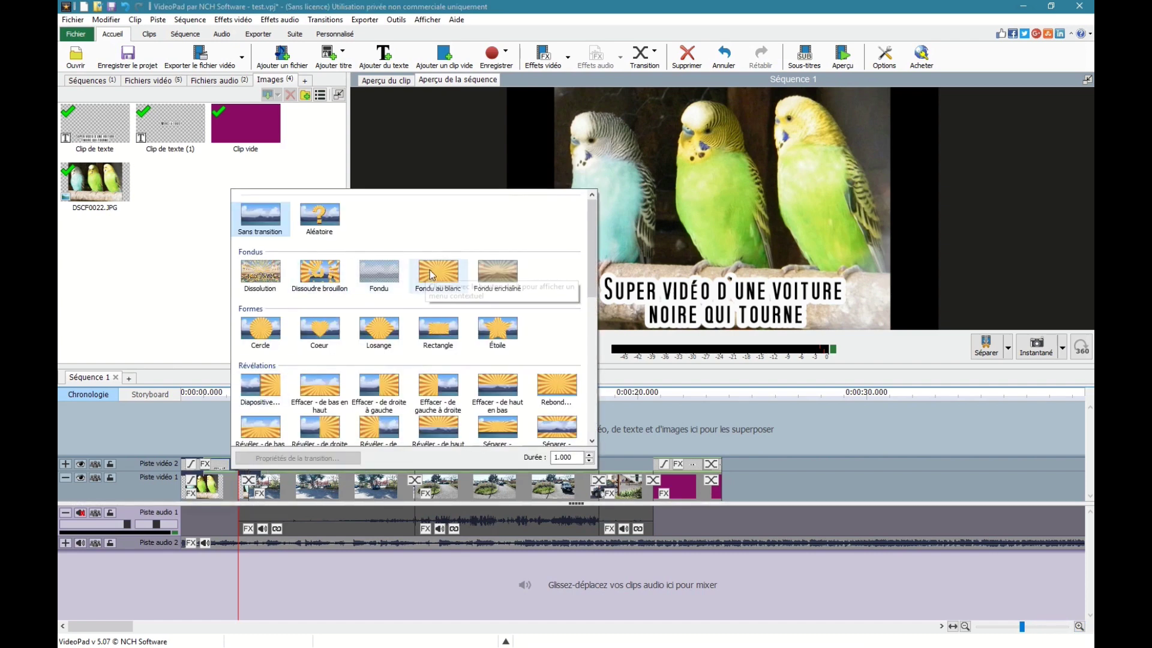
left_click(492, 276)
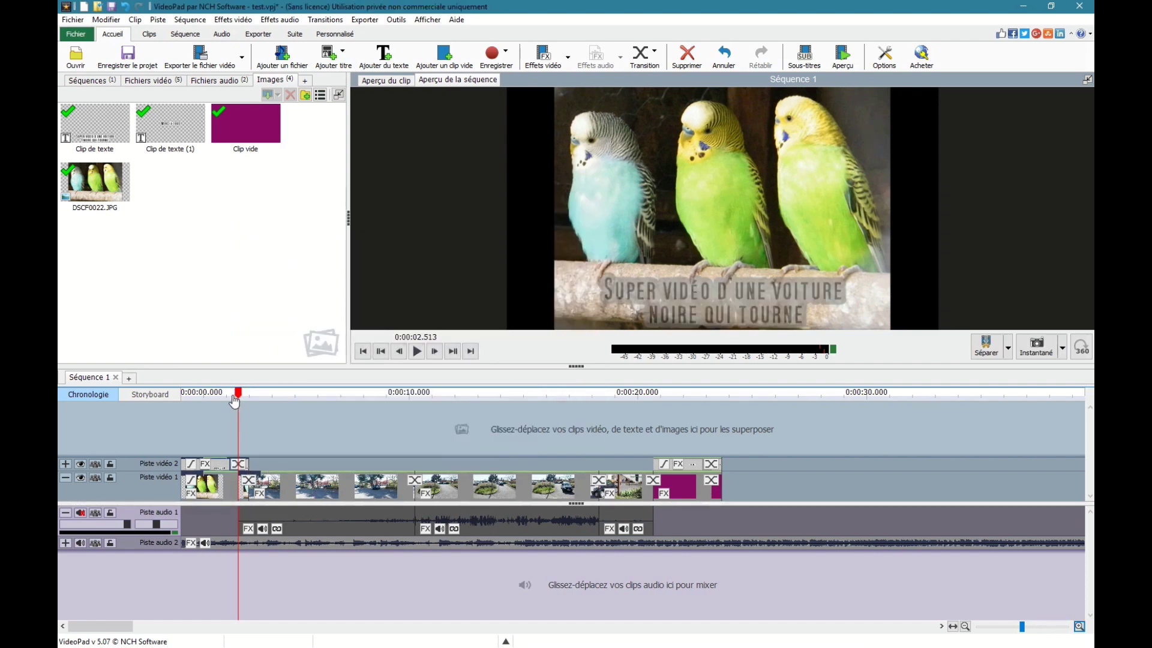
left_click_drag(237, 393, 226, 392)
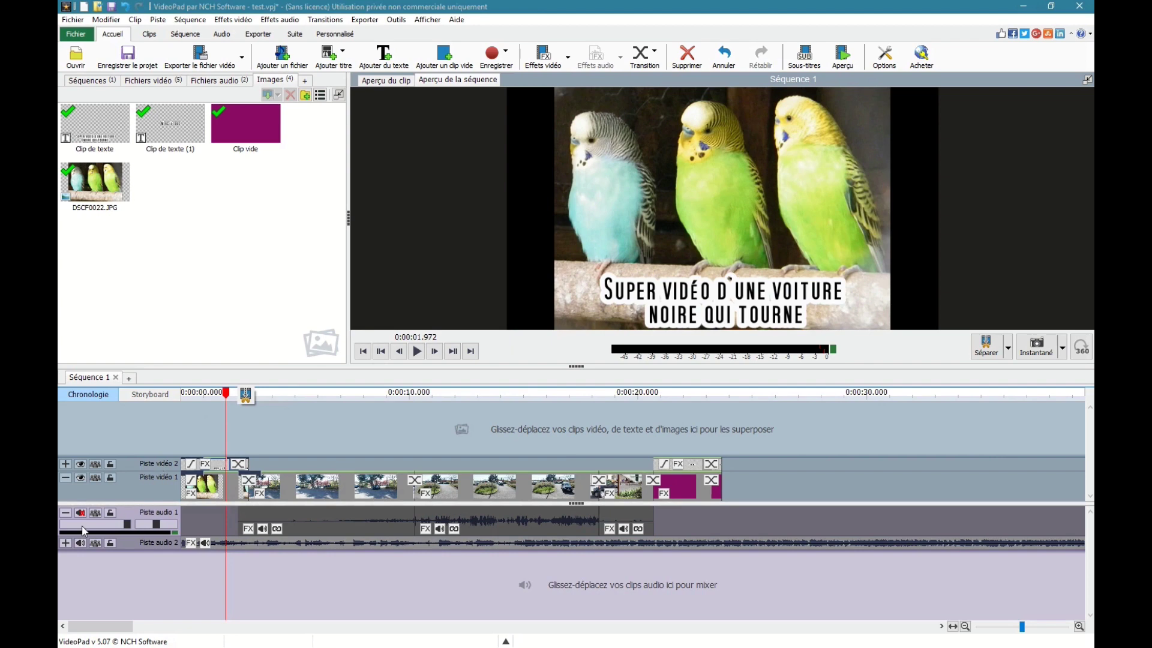
key("space")
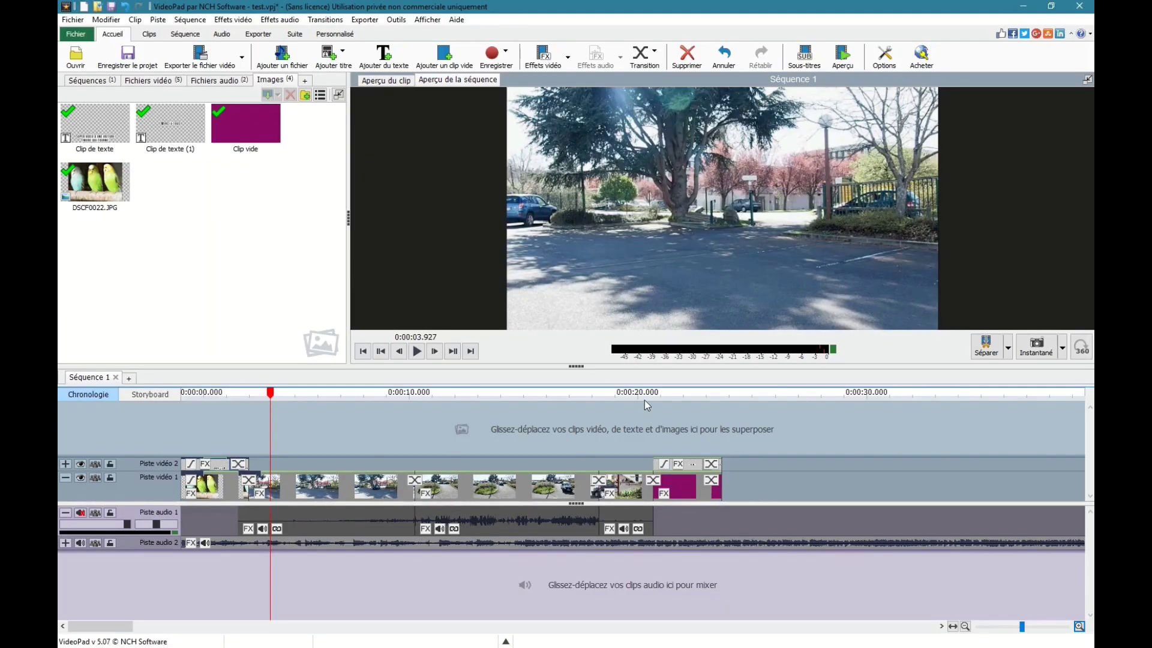
Step: Apply the Fondu au blanc transition between the last video clip and the purple clip using Arrêt sur image, and preview it
left_click(638, 395)
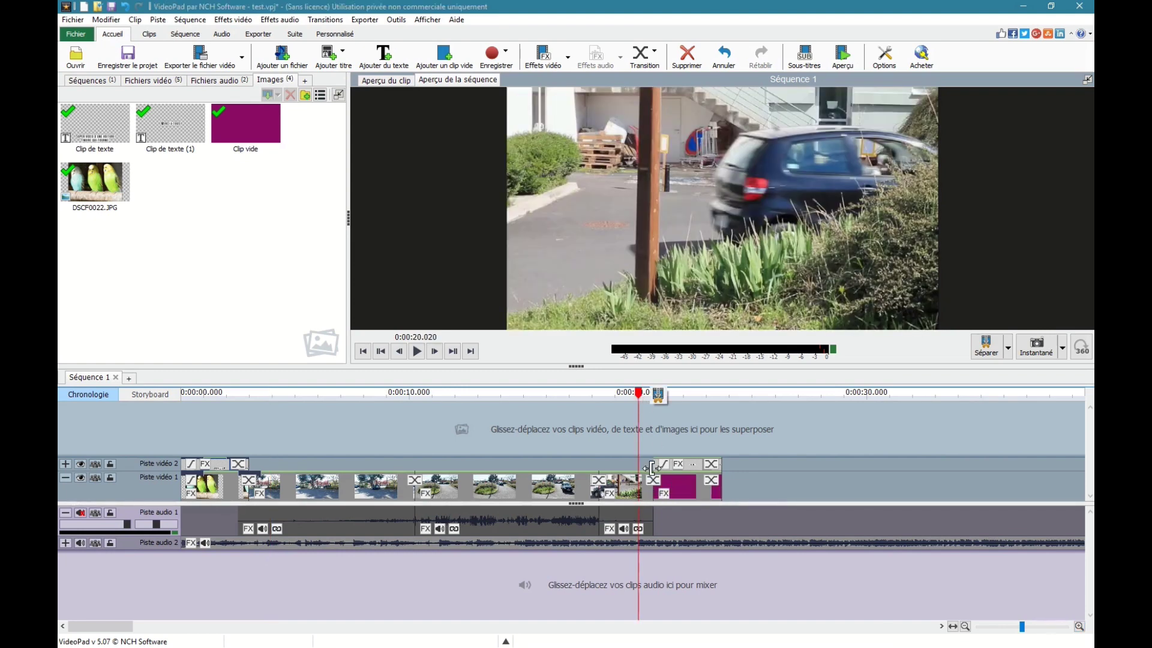
left_click_drag(681, 398, 689, 399)
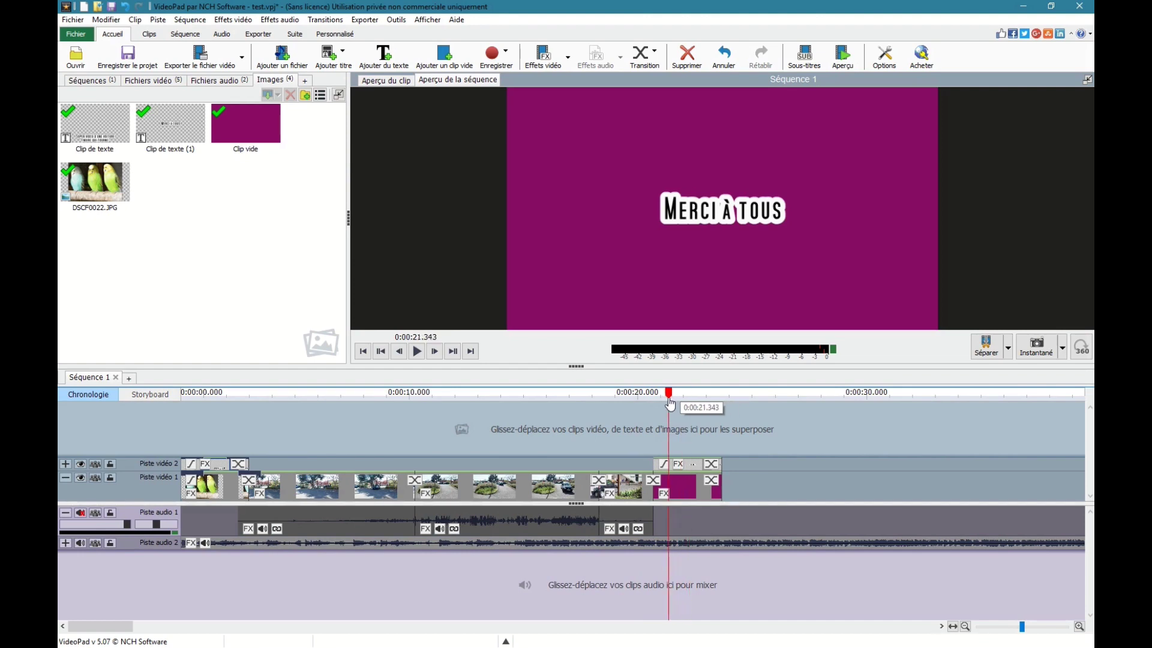
left_click_drag(670, 404, 642, 399)
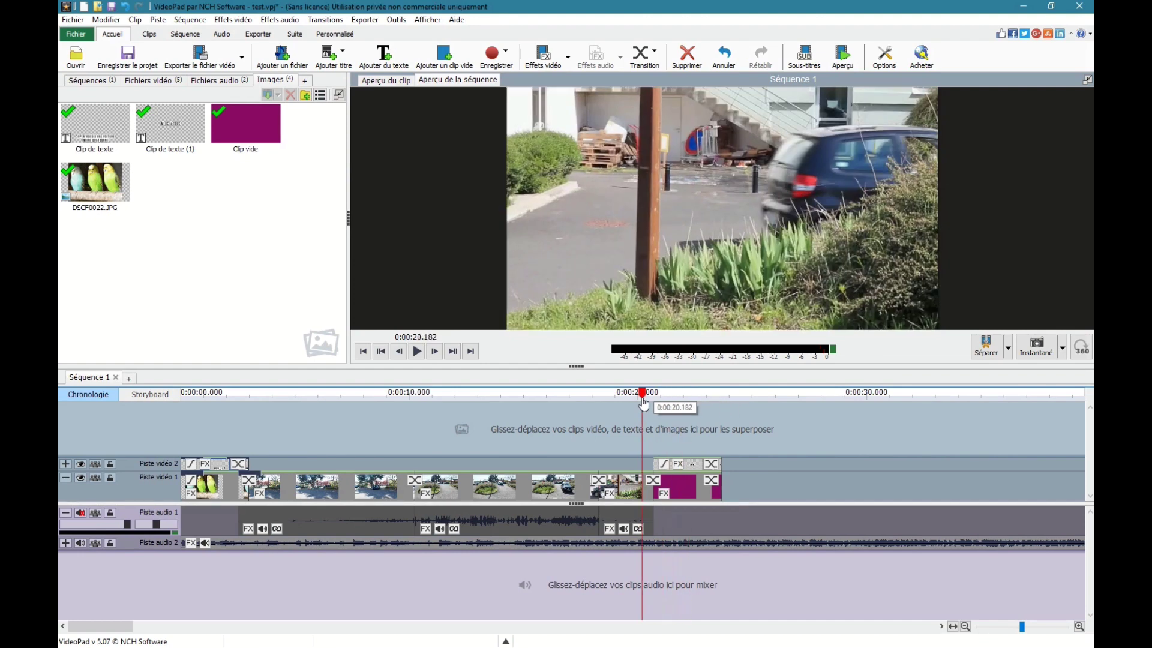
left_click(654, 481)
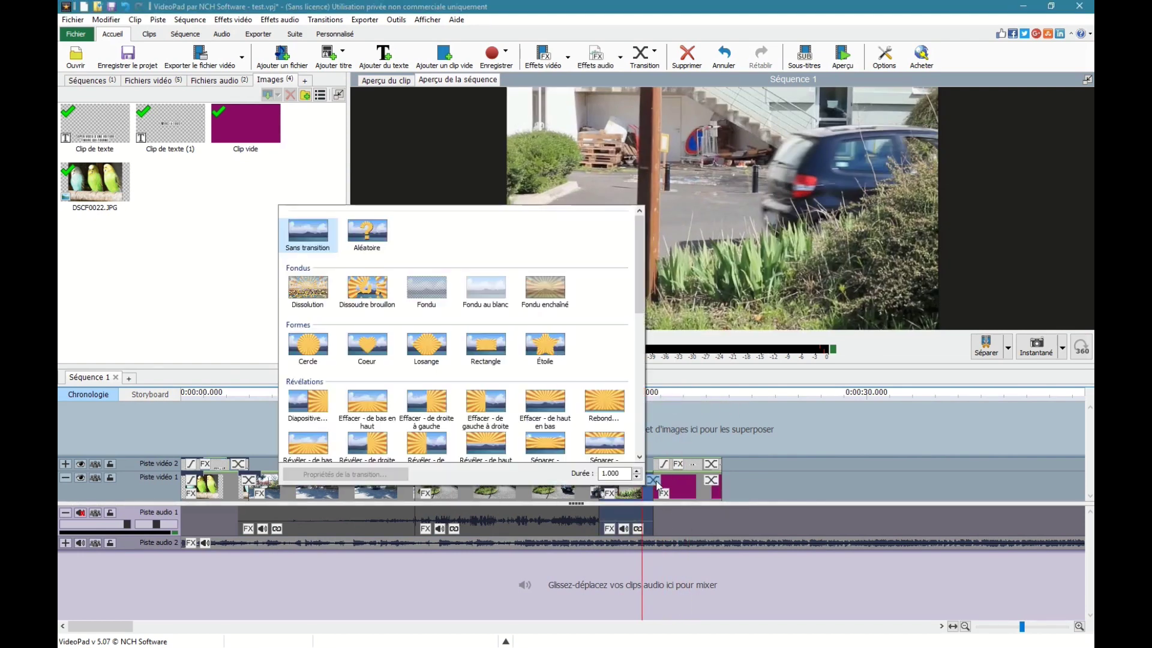
left_click(491, 291)
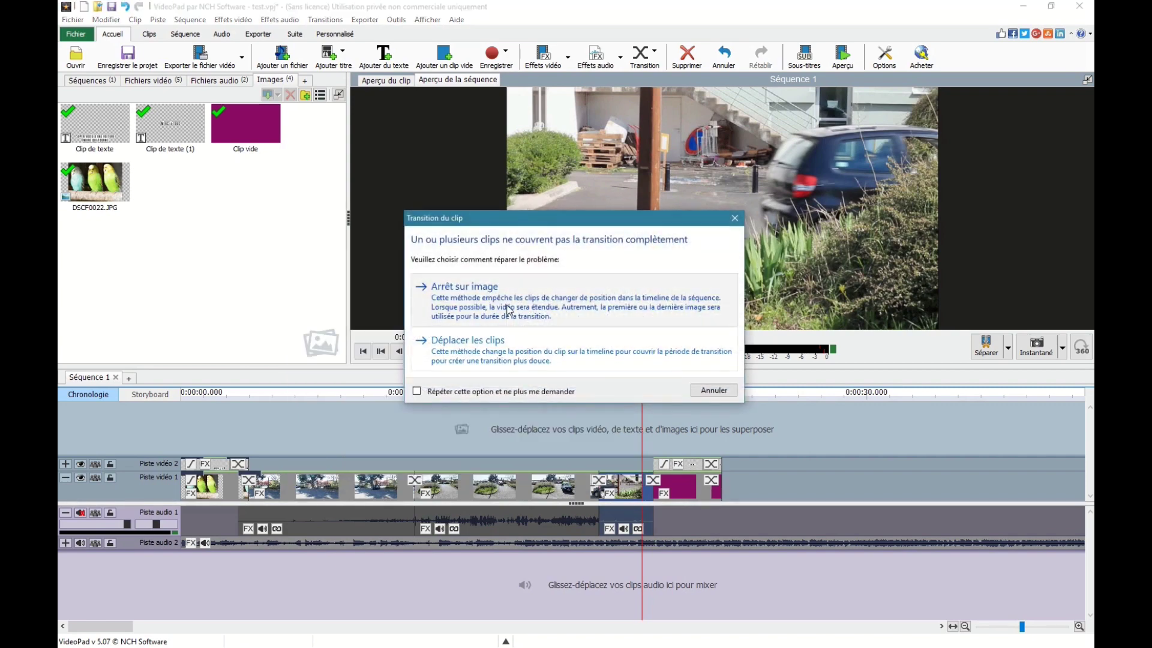
left_click(451, 300)
key("space")
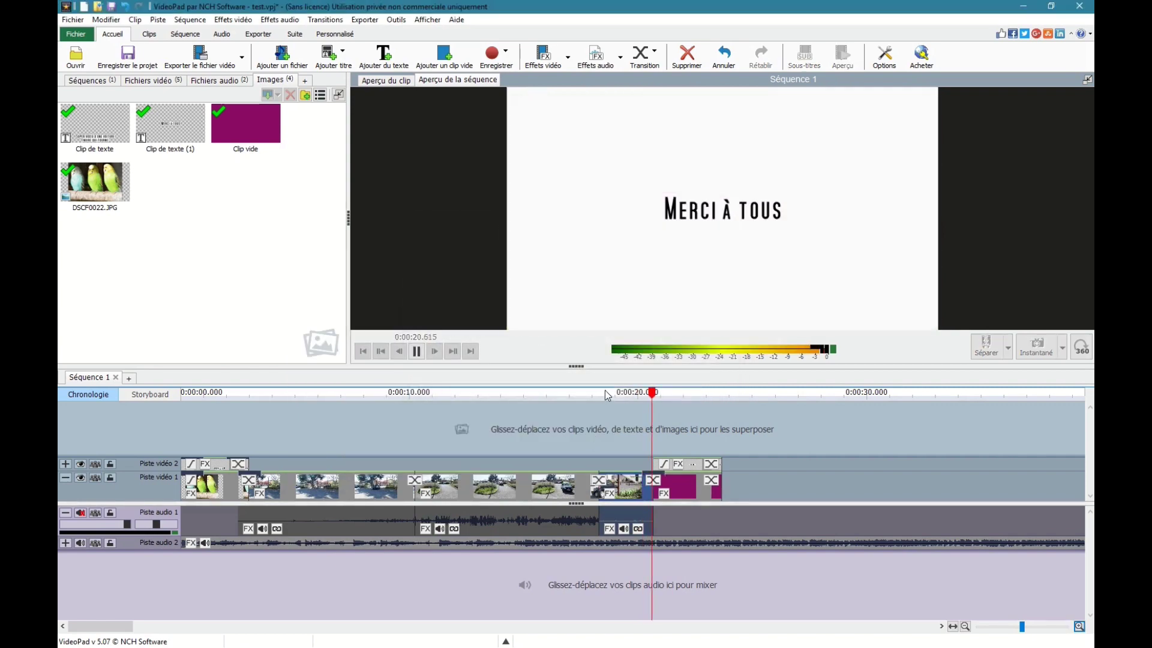
key("space")
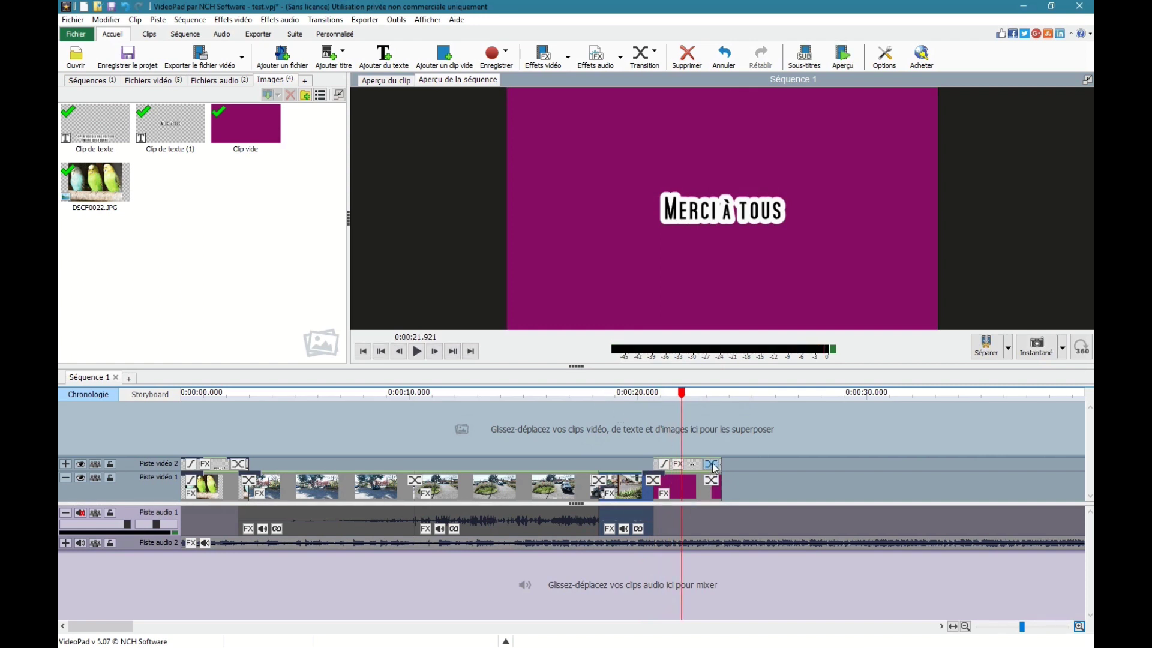
Step: Apply the Fondu transition to the ends of the "Merci à tous" text clip and the purple clip, and preview the ending
left_click_drag(684, 397, 702, 398)
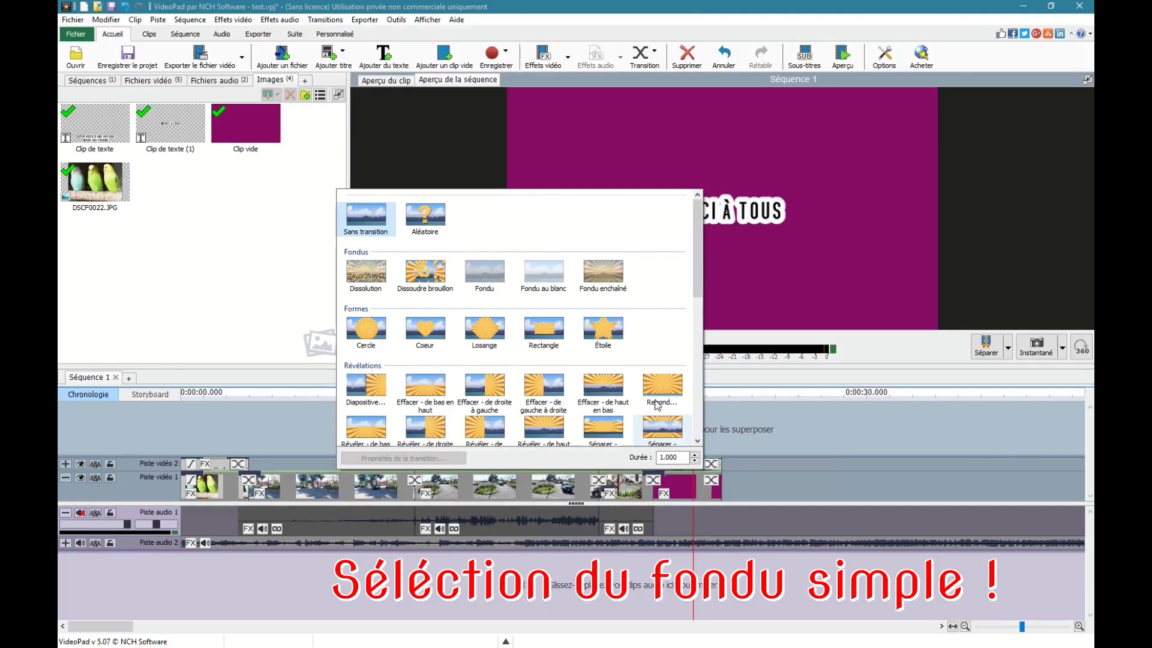
left_click(528, 276)
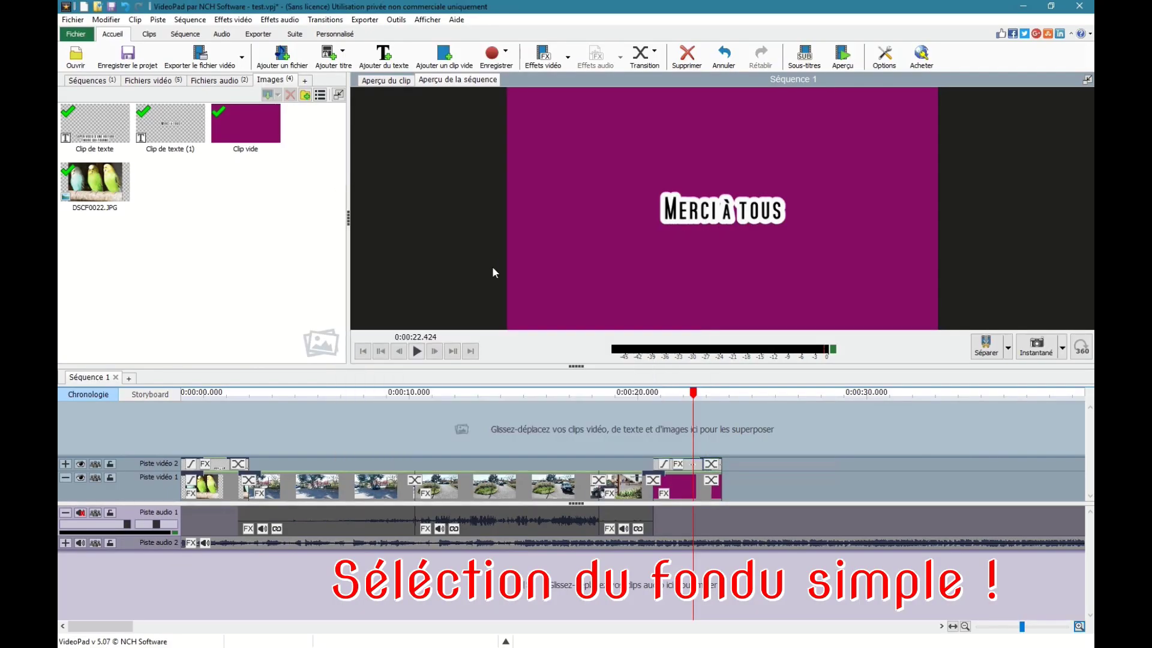
left_click(716, 483)
left_click(496, 294)
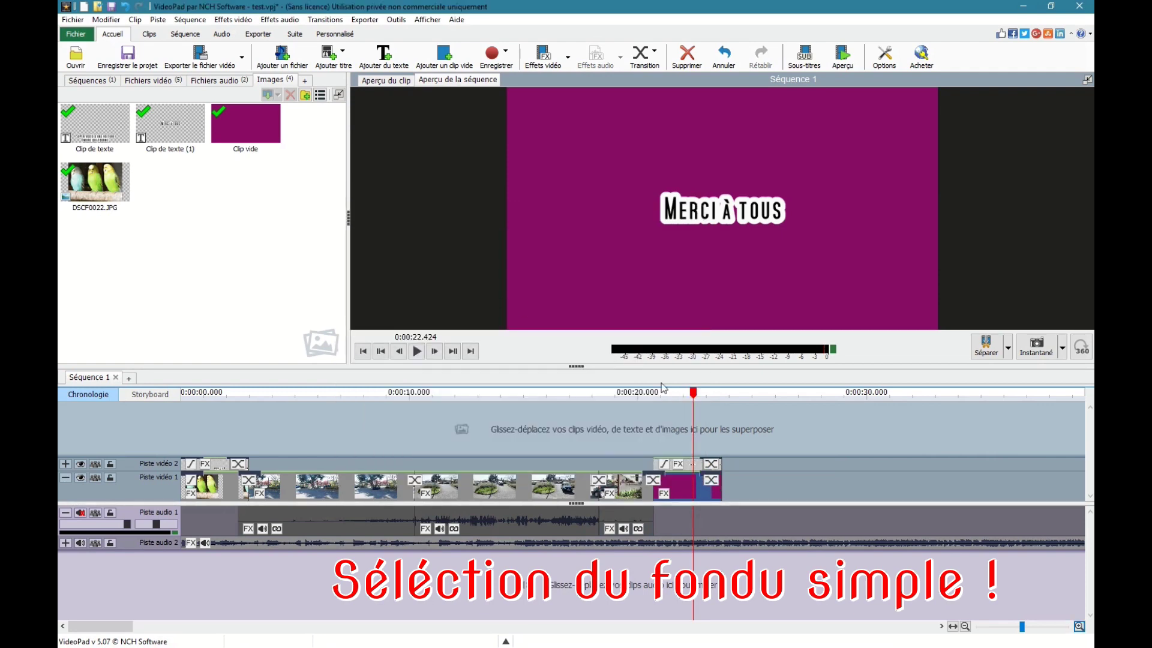
key("space")
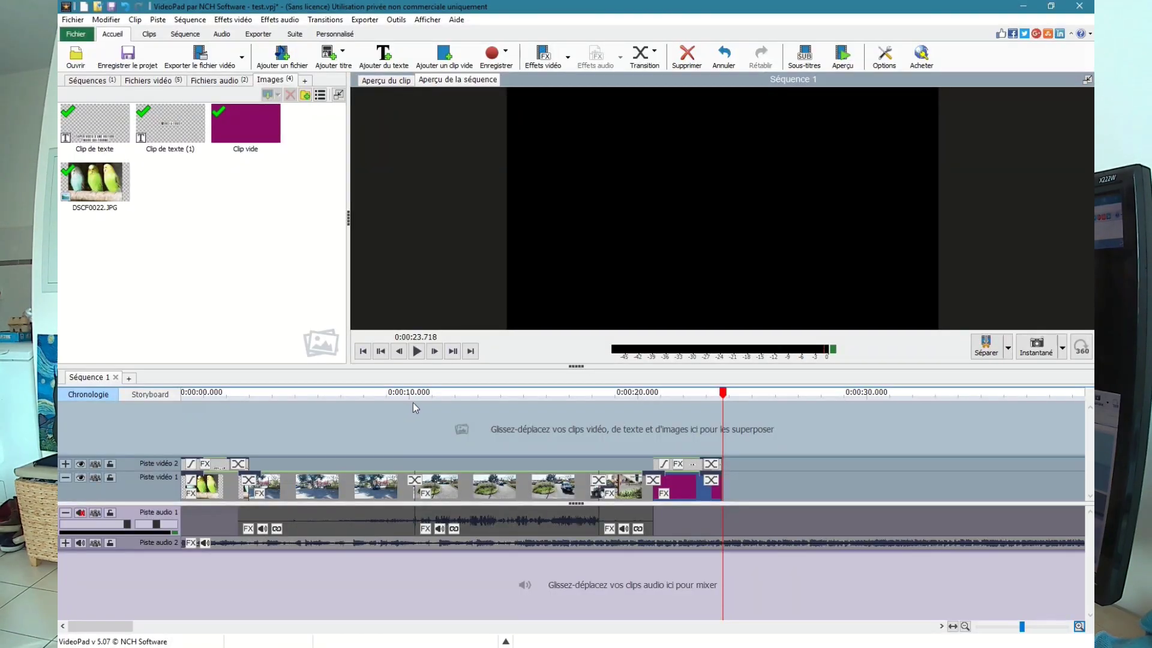
Step: Split the music clip on Piste audio 2 at the end of the video clips, at 0:00:23.721
left_click_drag(399, 403, 401, 432)
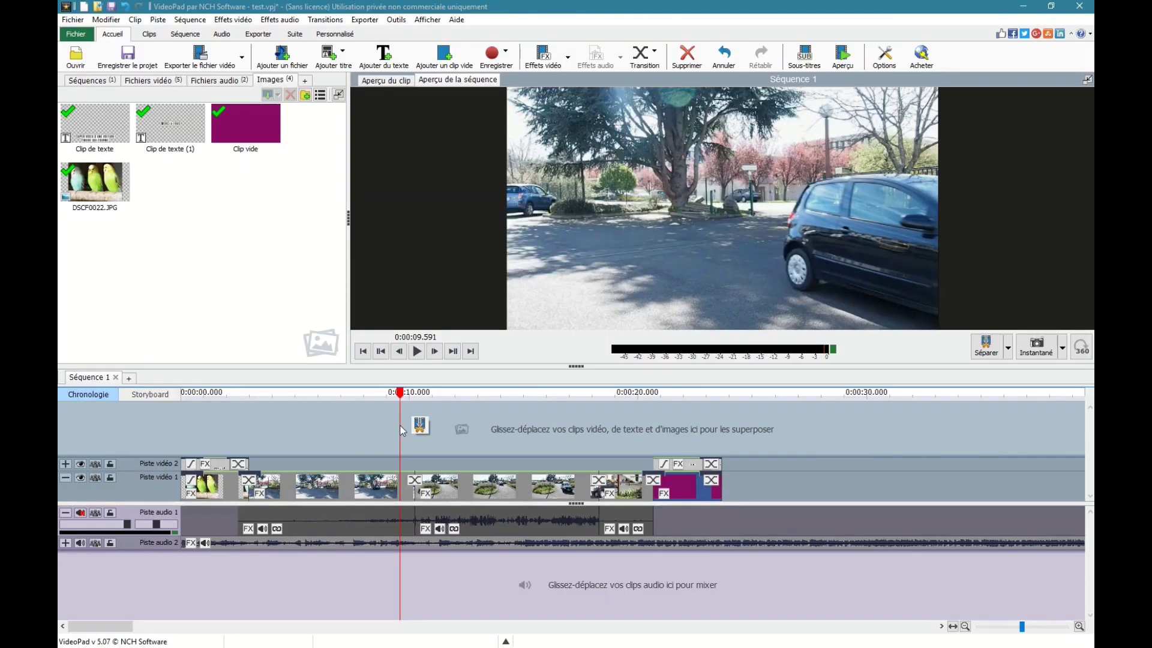
left_click_drag(400, 425, 826, 408)
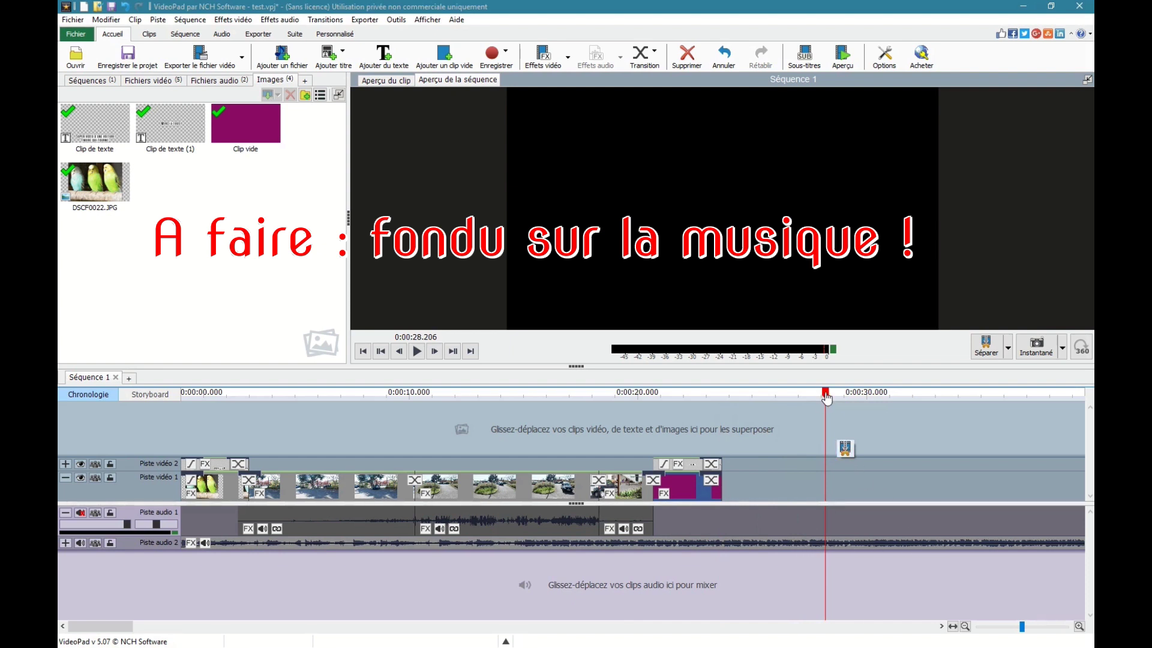
left_click_drag(826, 398, 724, 429)
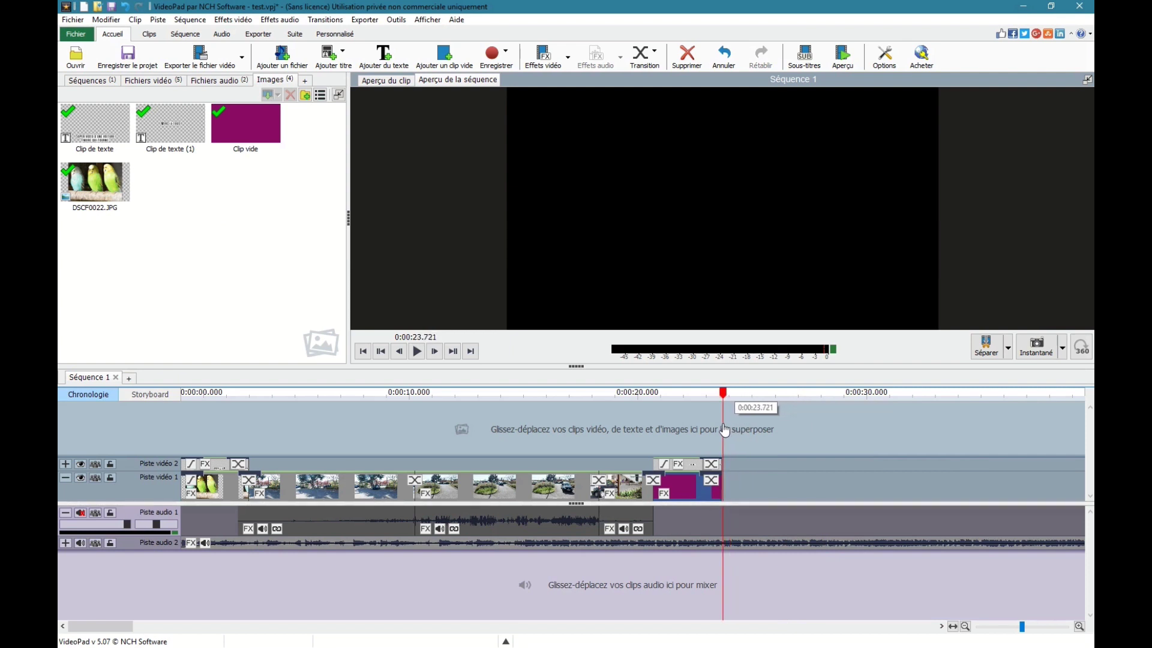
left_click(732, 545)
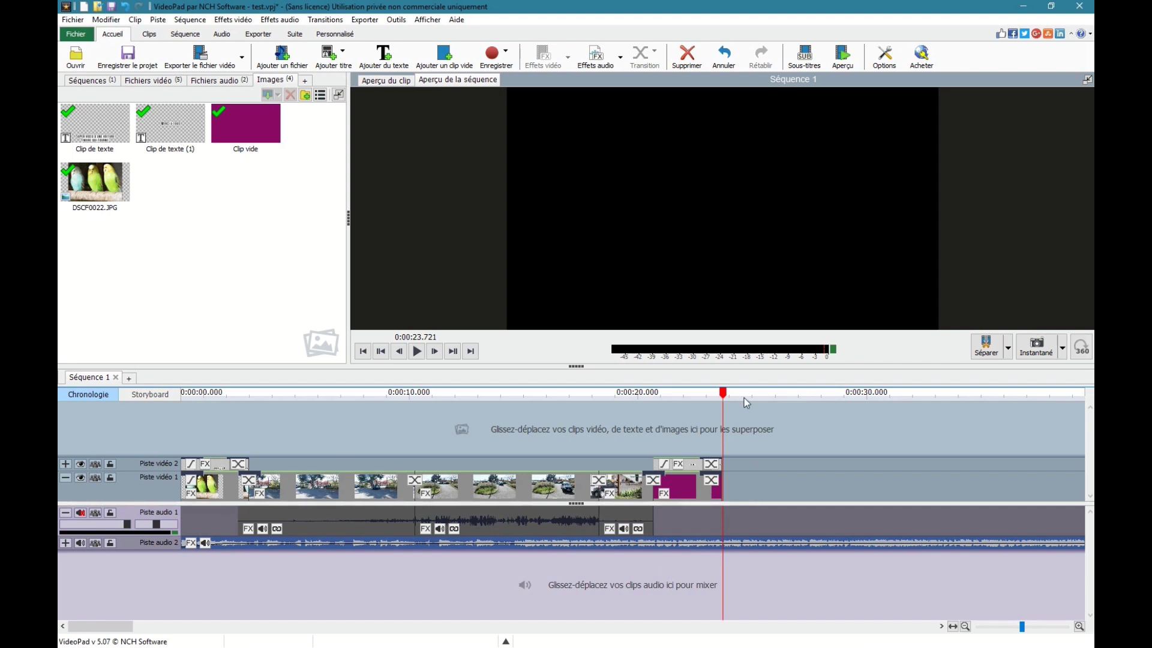
mouse_move(726, 396)
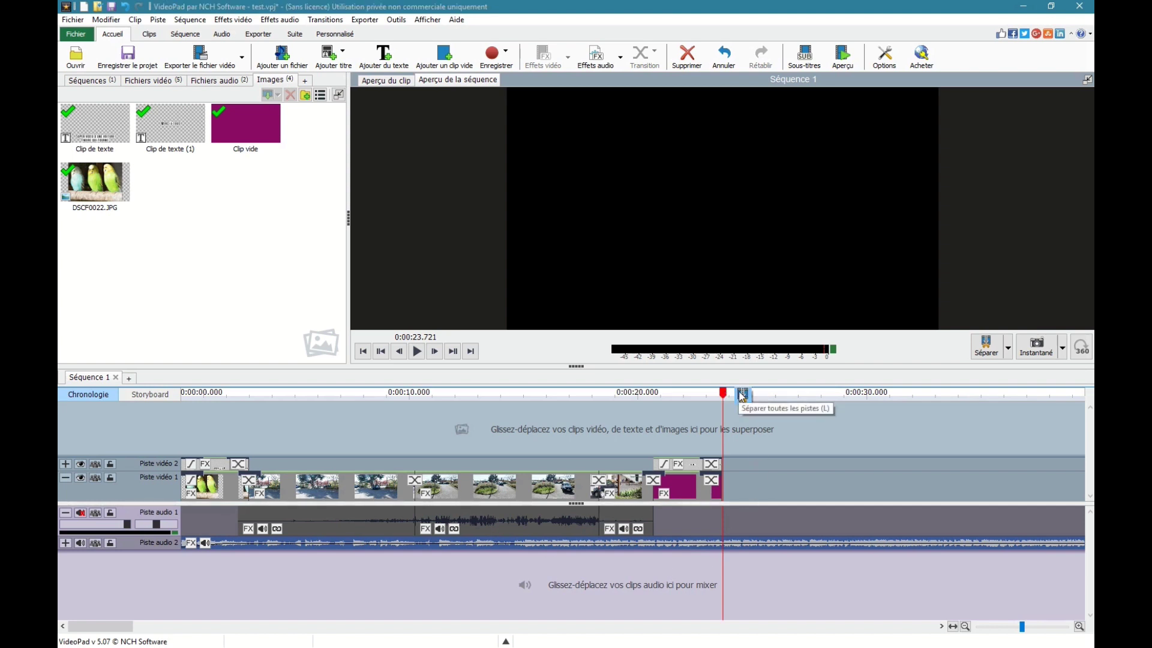
left_click(742, 395)
Step: Delete the part of the music on Piste audio 2 that extends beyond the end of the video
left_click(812, 546)
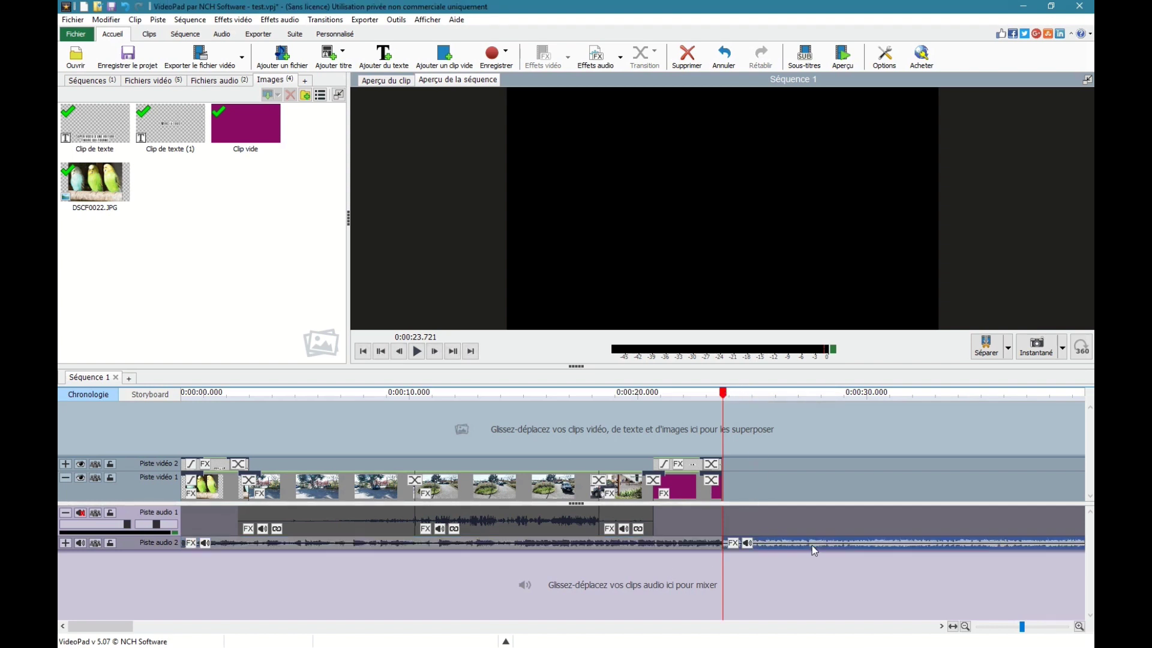
right_click(812, 545)
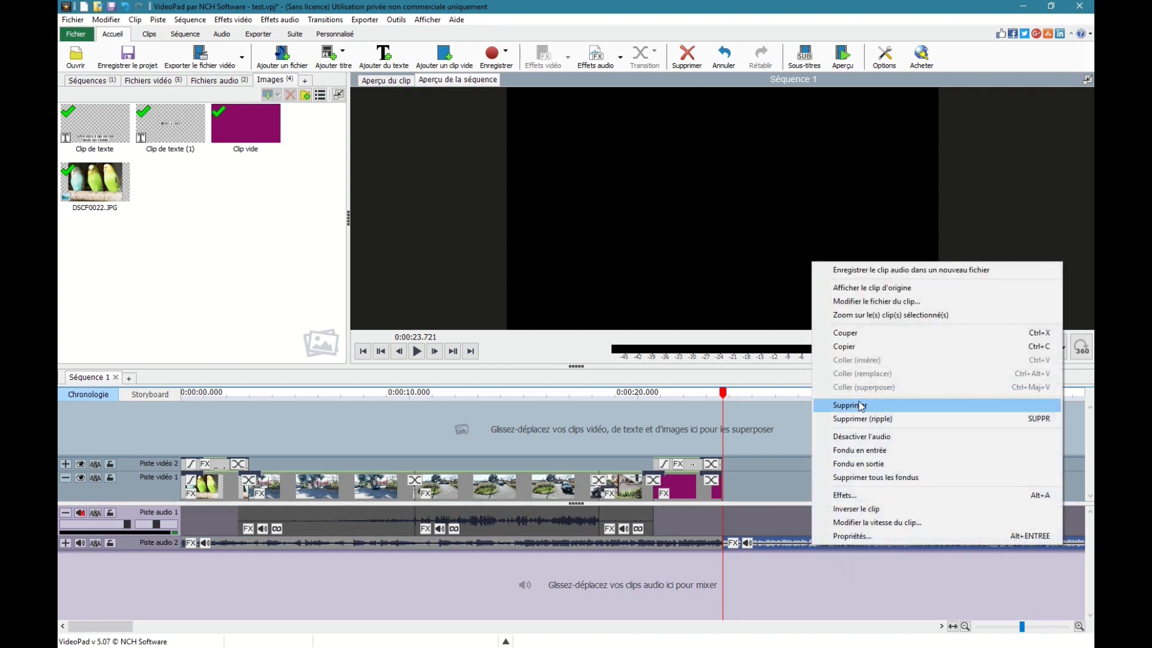
left_click(792, 543)
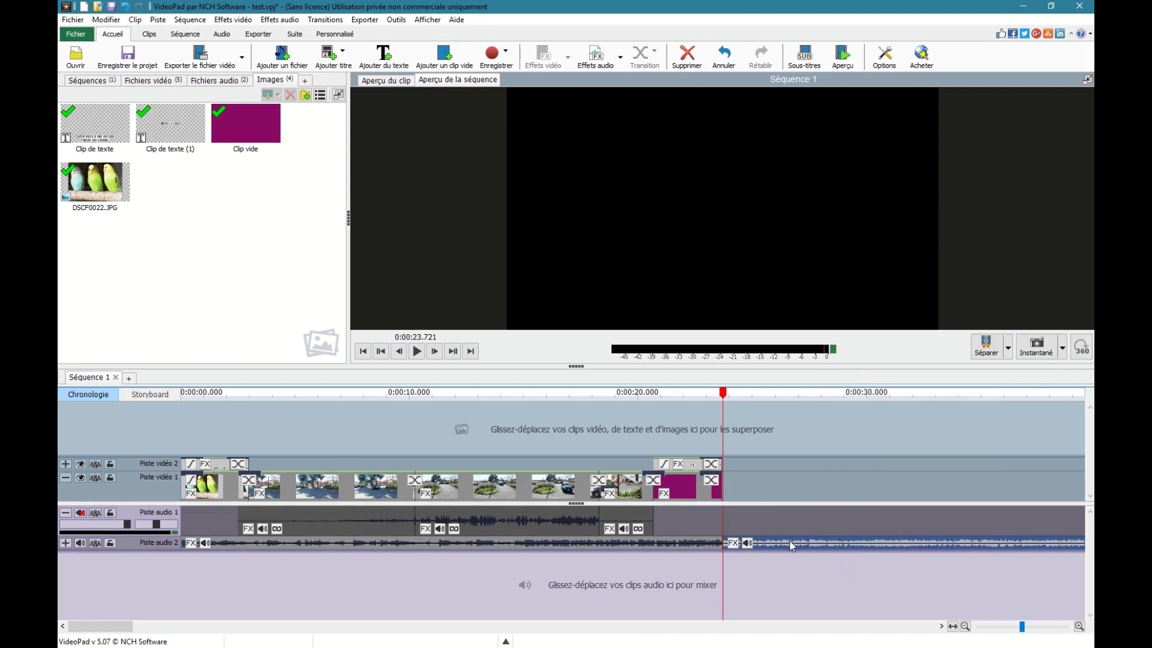
key("Delete")
Step: Apply a Fondu en sortie to the music clip on Piste audio 2 and preview the end of the sequence
left_click(702, 547)
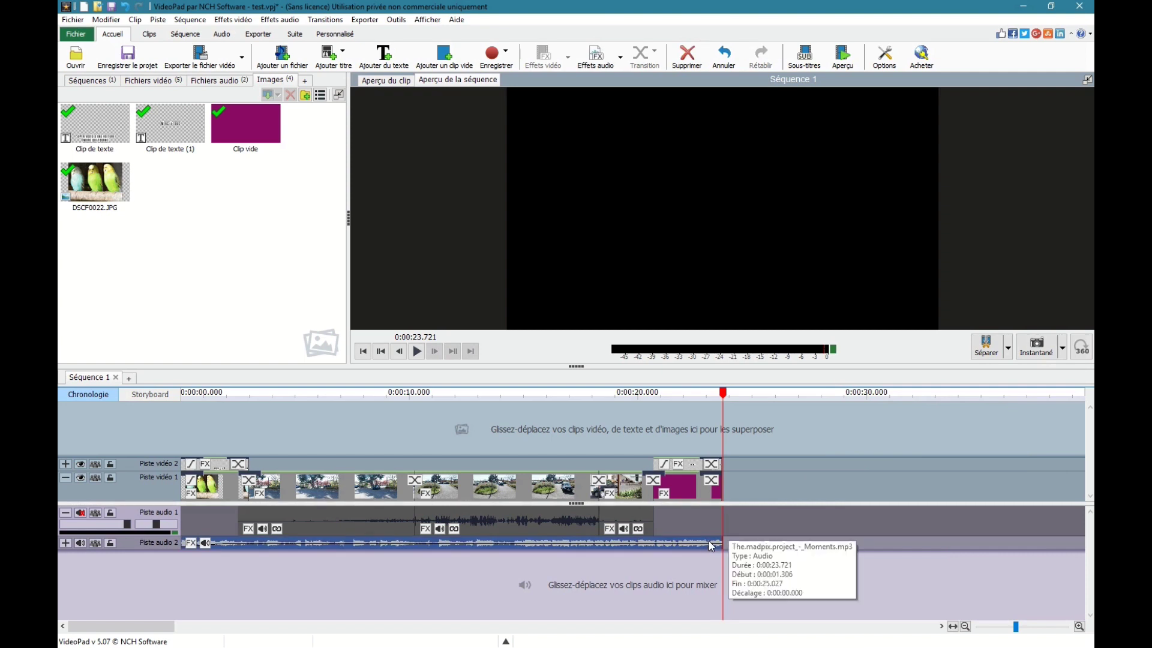
right_click(711, 546)
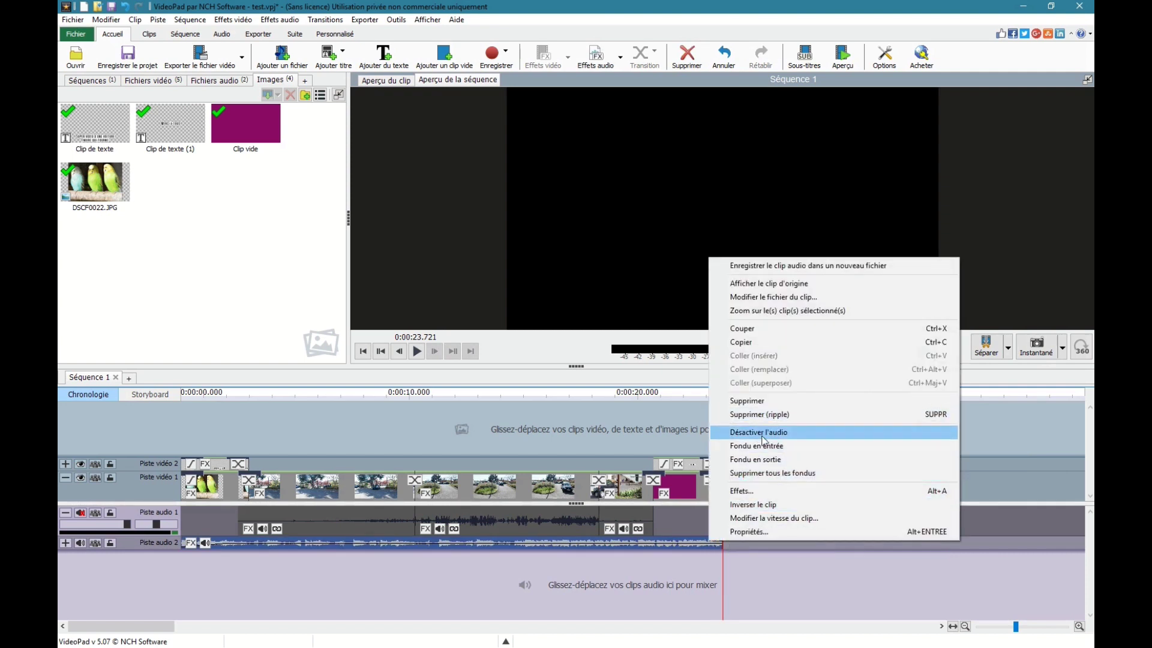
left_click(764, 459)
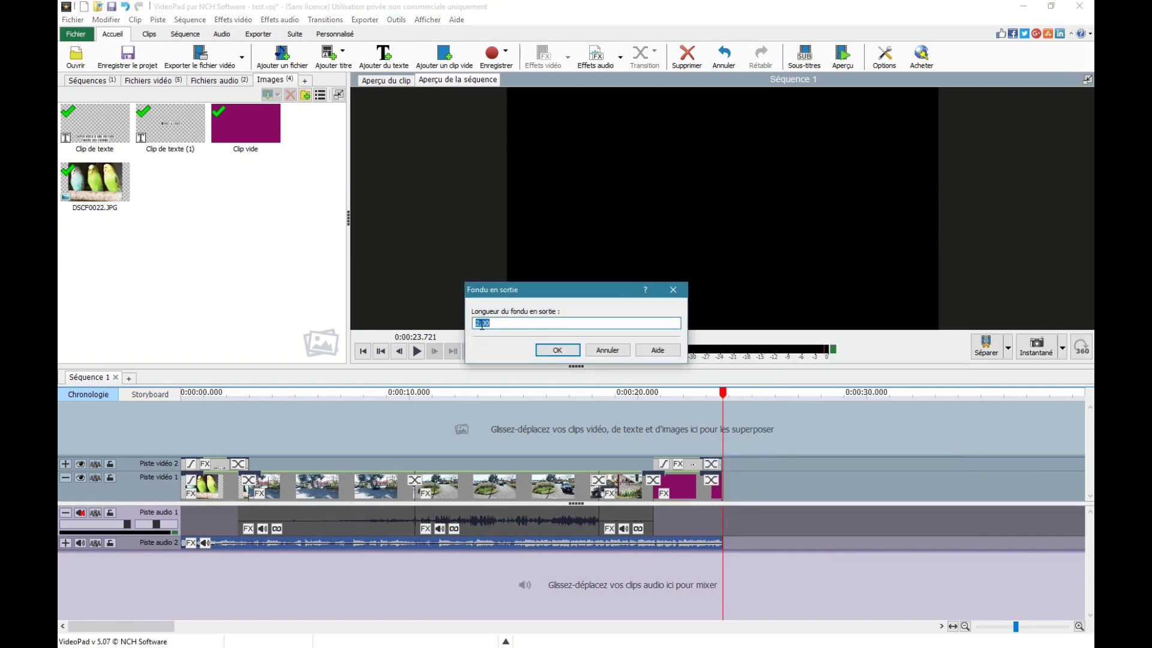
left_click(558, 351)
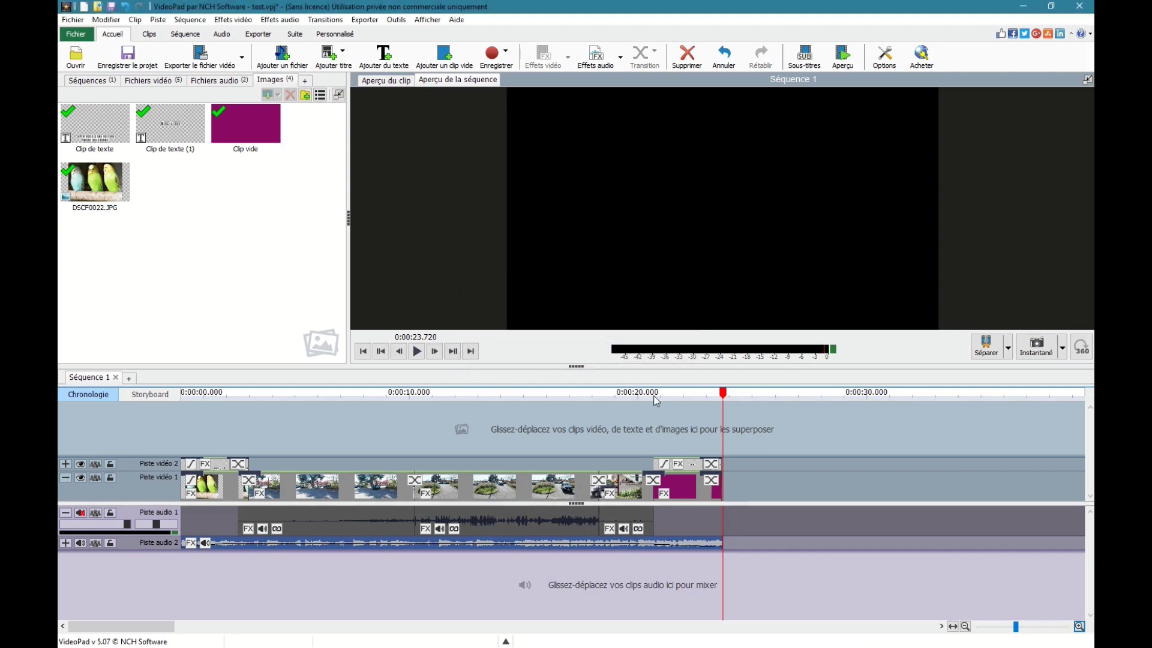
left_click(625, 394)
key("space")
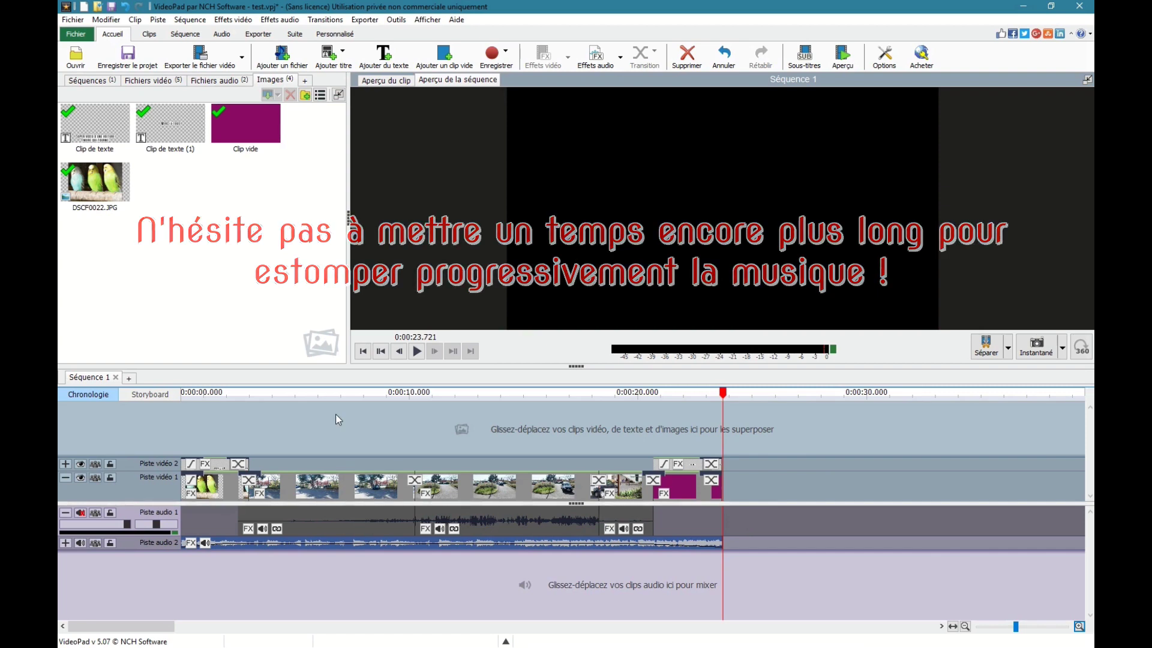
Step: Review the opening of the sequence and save the project
left_click(220, 397)
left_click_drag(221, 405, 305, 422)
mouse_move(302, 414)
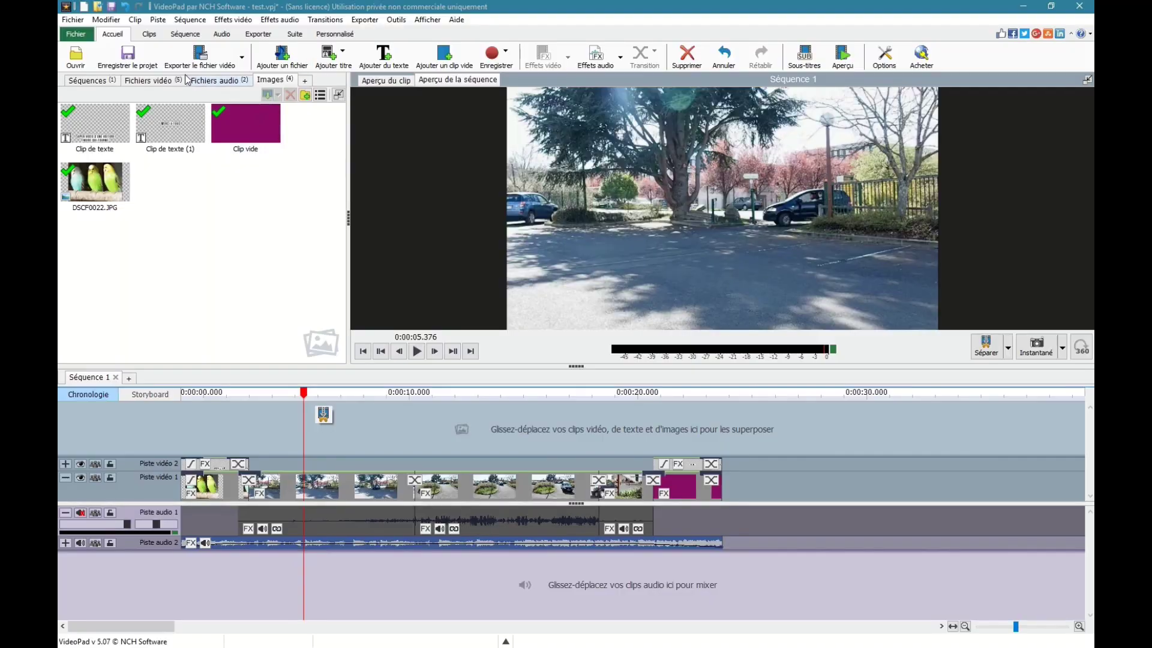
left_click(144, 60)
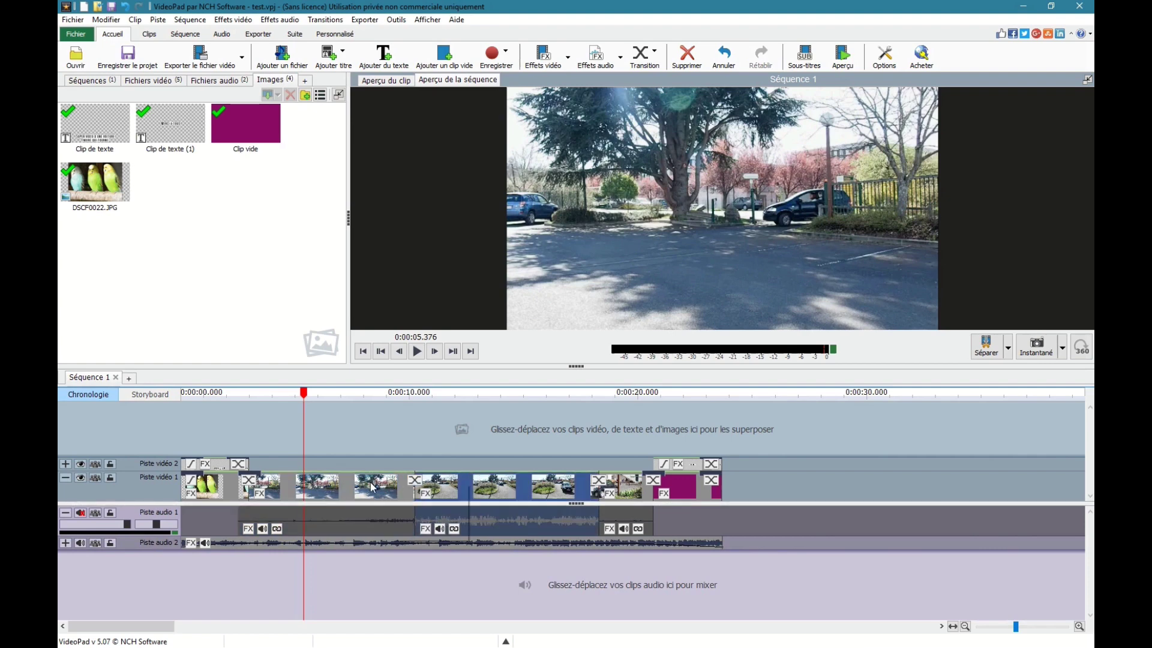
Step: Open the video effects of the 2.MOV clip on Piste vidéo 1 and hide the effect animation editor
left_click(426, 494)
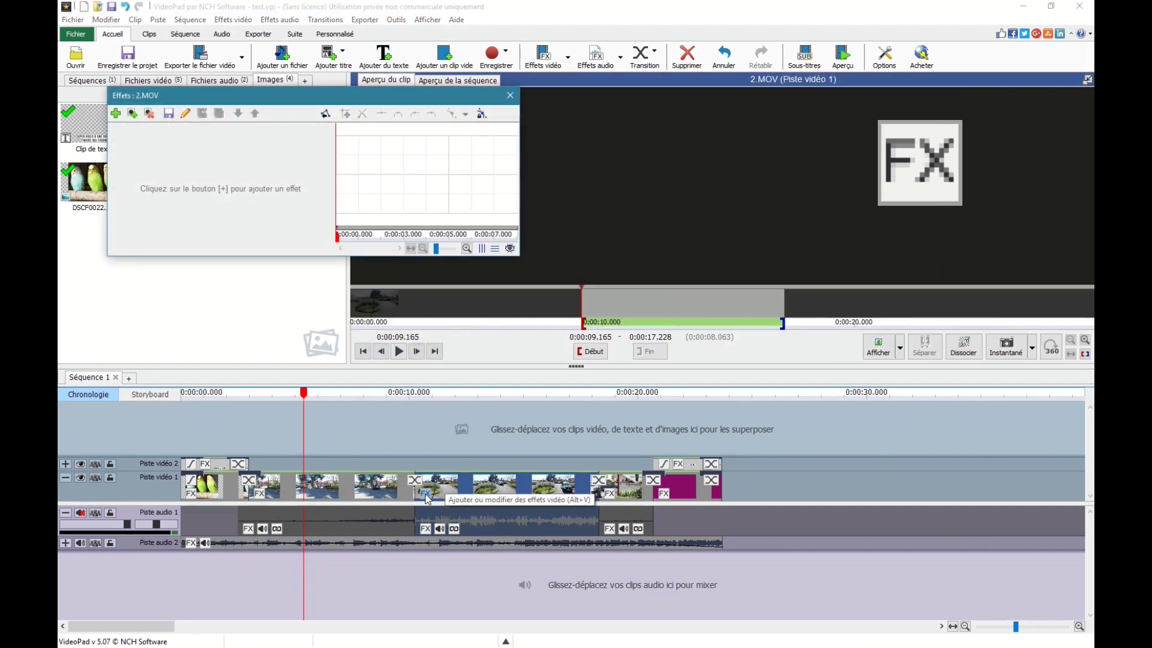
left_click_drag(323, 99, 600, 280)
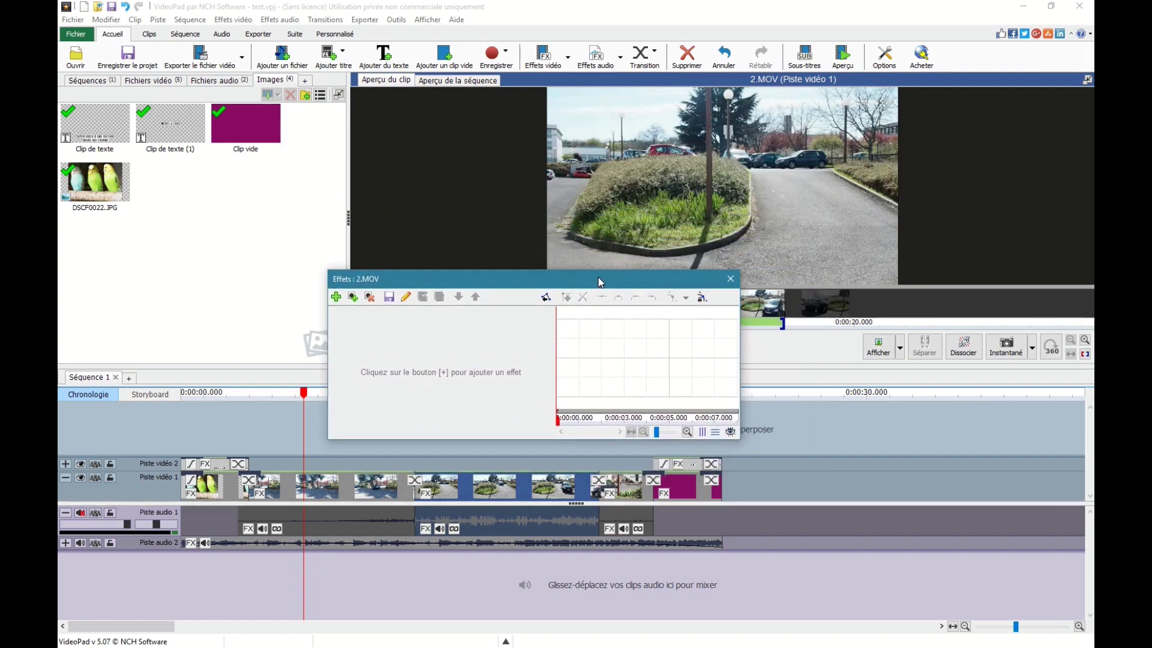
left_click(546, 297)
left_click(532, 298)
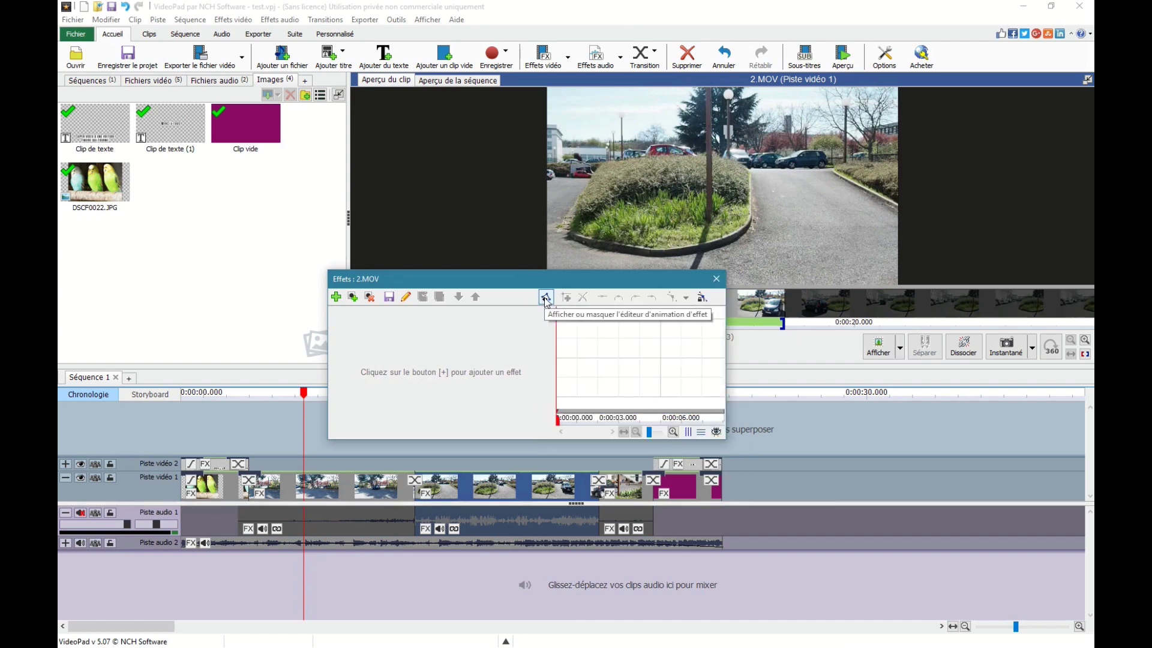
left_click(546, 297)
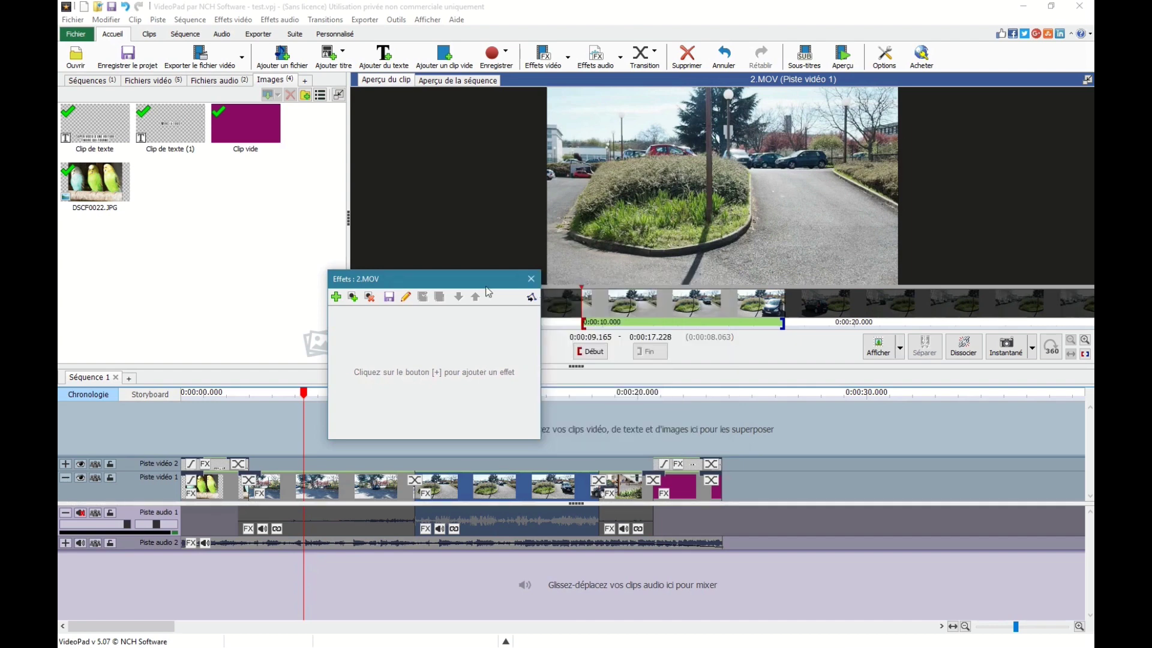
Step: Add the Rêve effect from the Artistique category to the 2.MOV clip
left_click(335, 297)
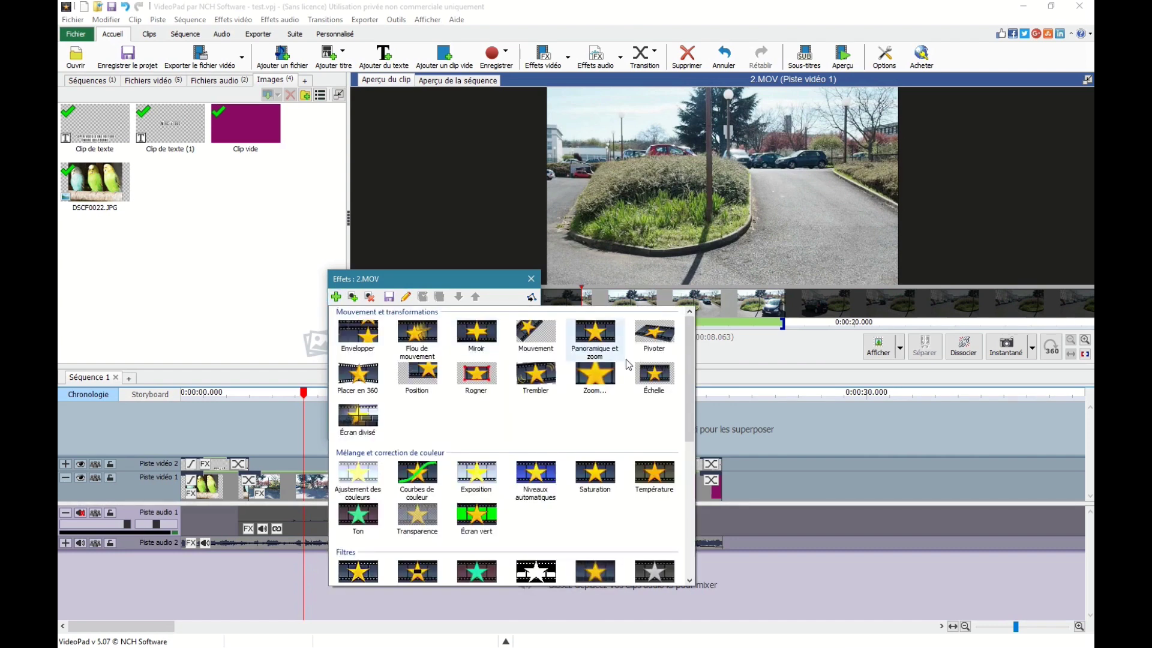
mouse_move(689, 358)
left_mouse_down()
mouse_move(667, 517)
mouse_move(669, 347)
left_mouse_up()
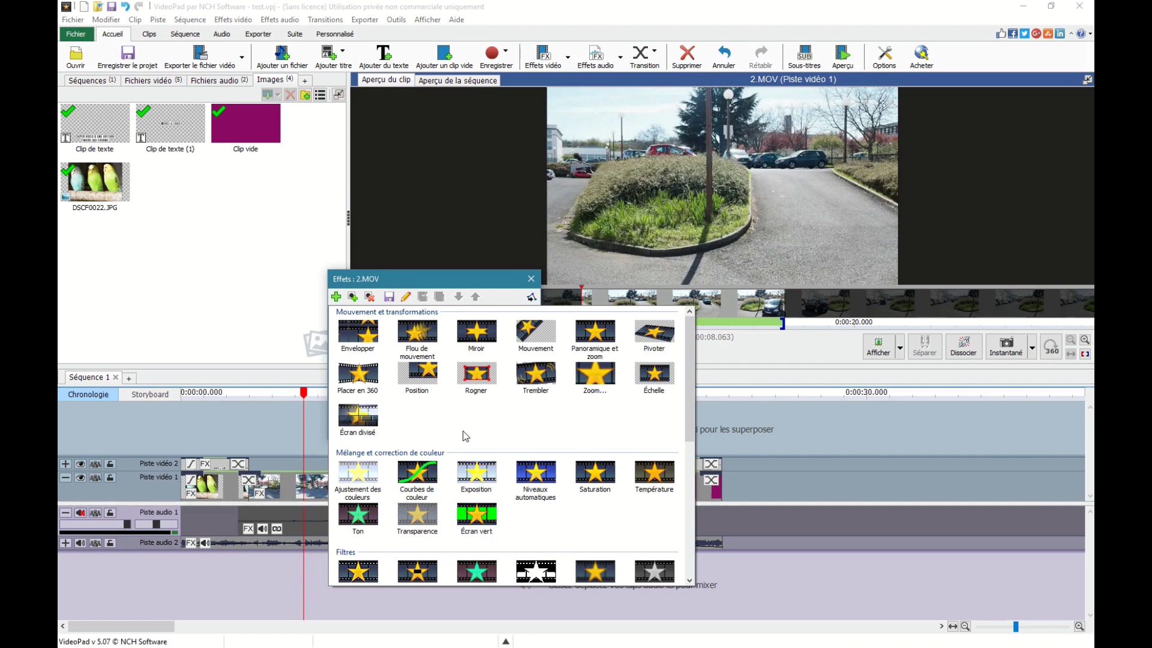
left_click_drag(693, 366, 681, 415)
scroll(681, 420, "down", 3)
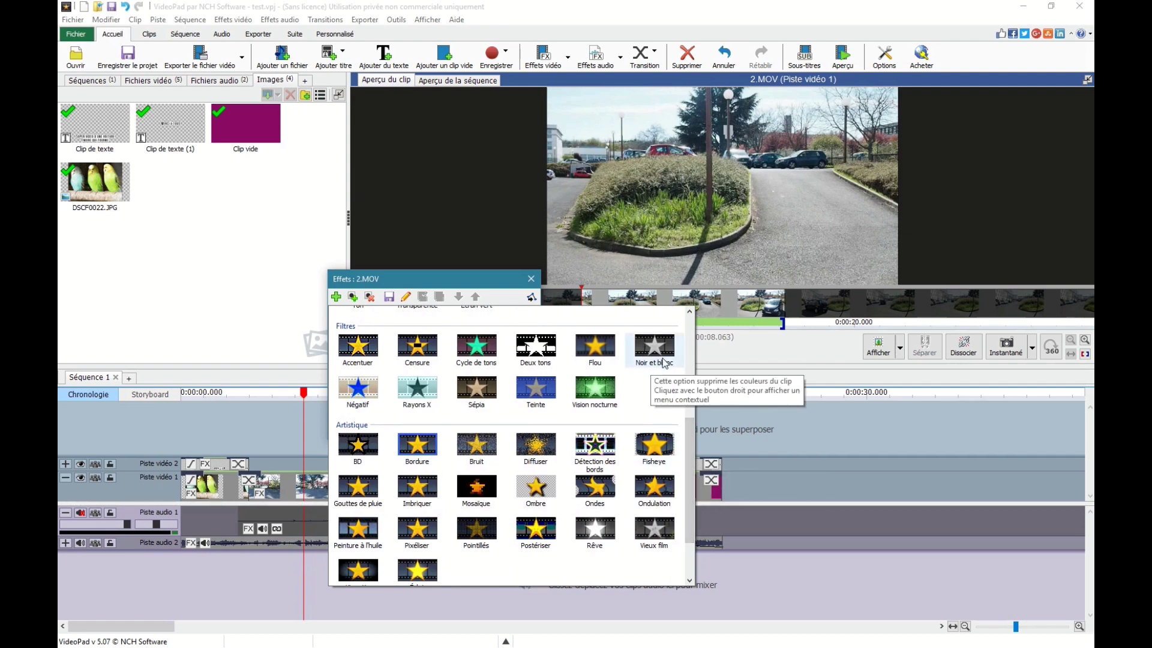
scroll(624, 432, "down", 2)
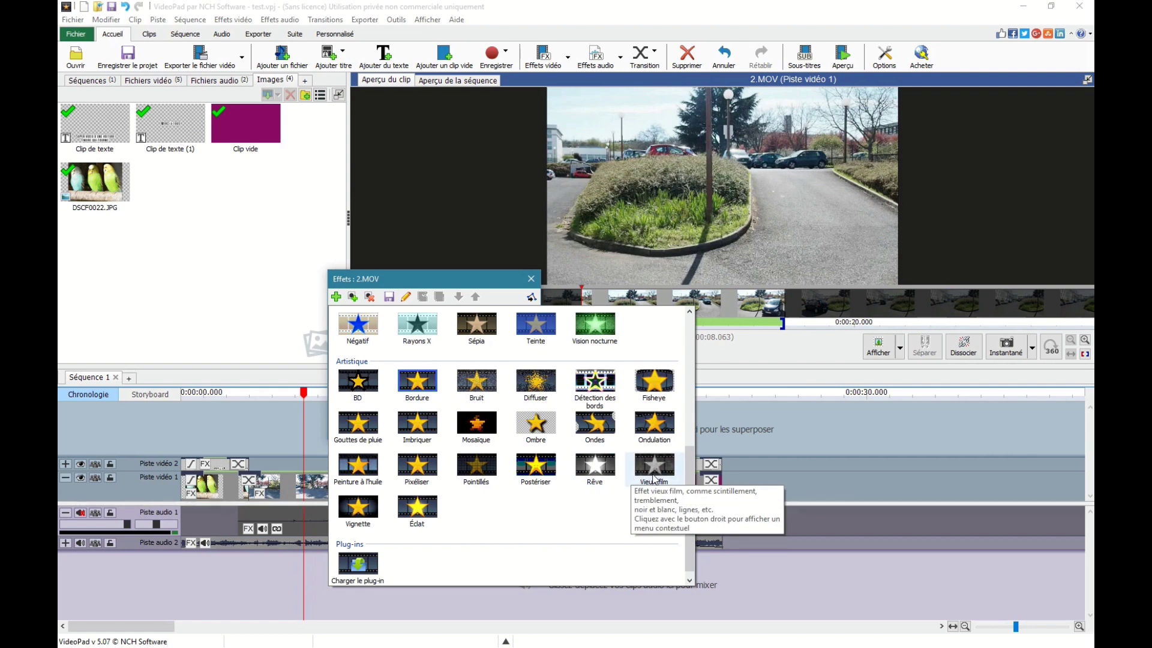
left_click(601, 473)
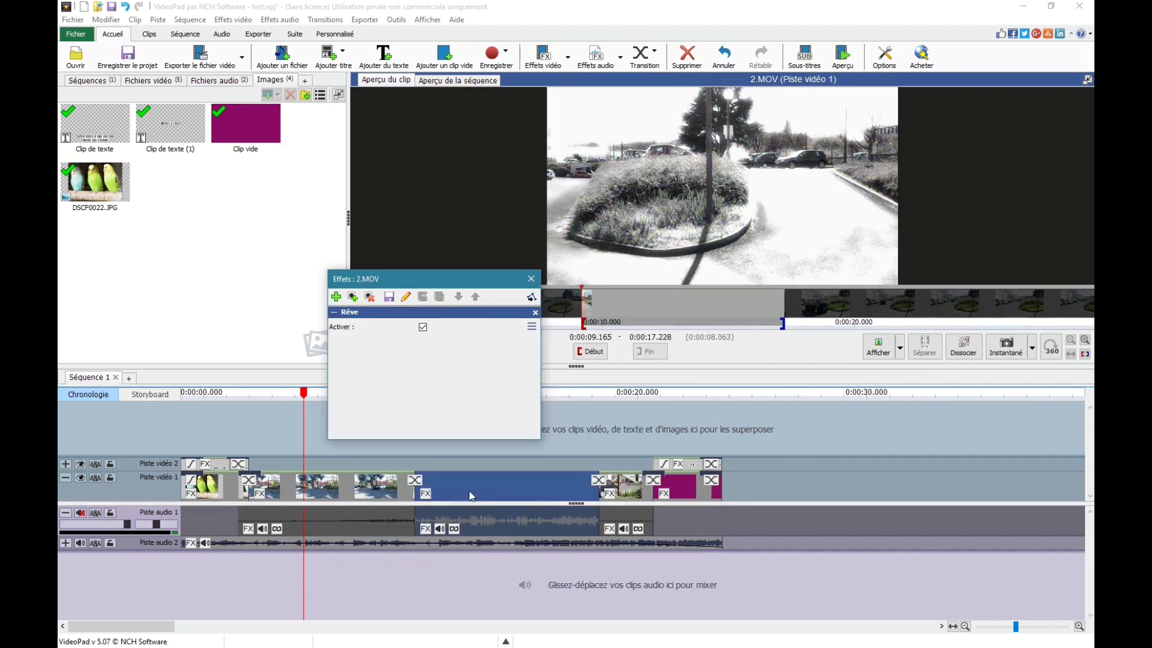
Step: Preview the Rêve effect in the sequence and compare the effects applied to the 1.MOV and 2.MOV clips
left_click_drag(456, 285, 314, 236)
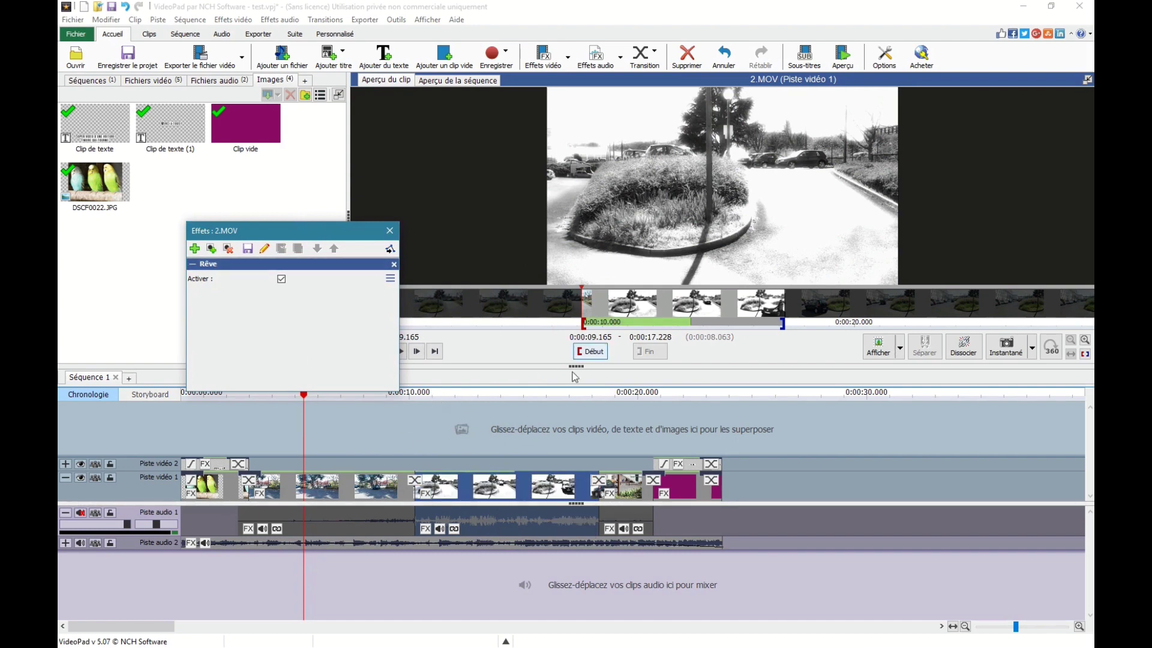
left_click(406, 396)
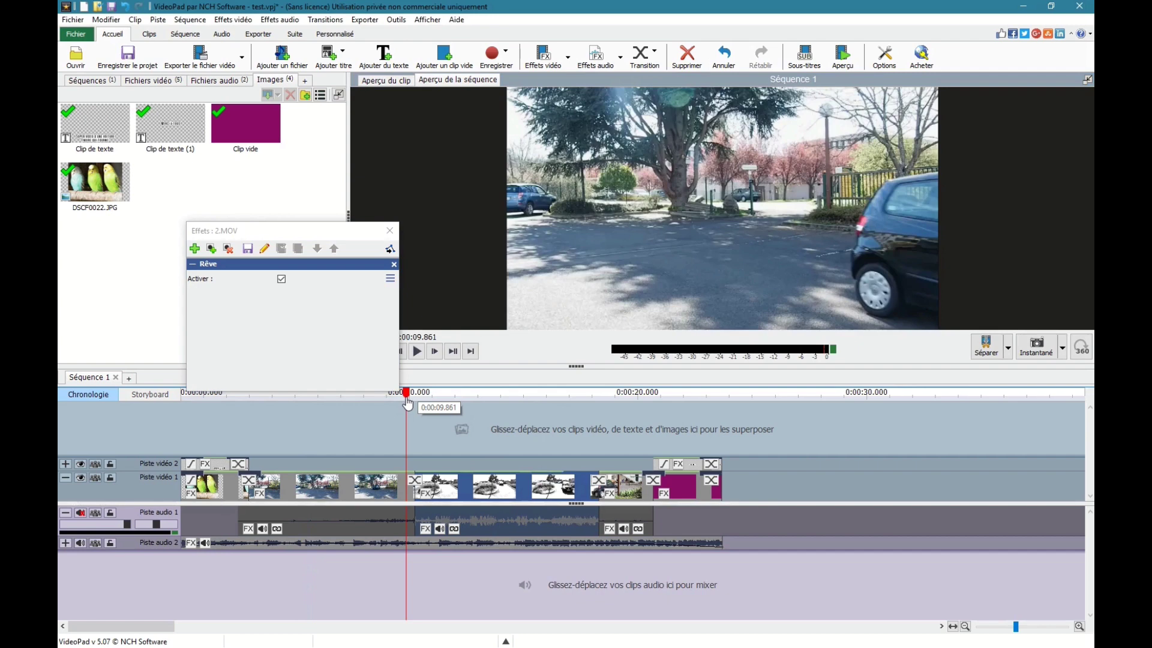
left_click(437, 402)
key("space")
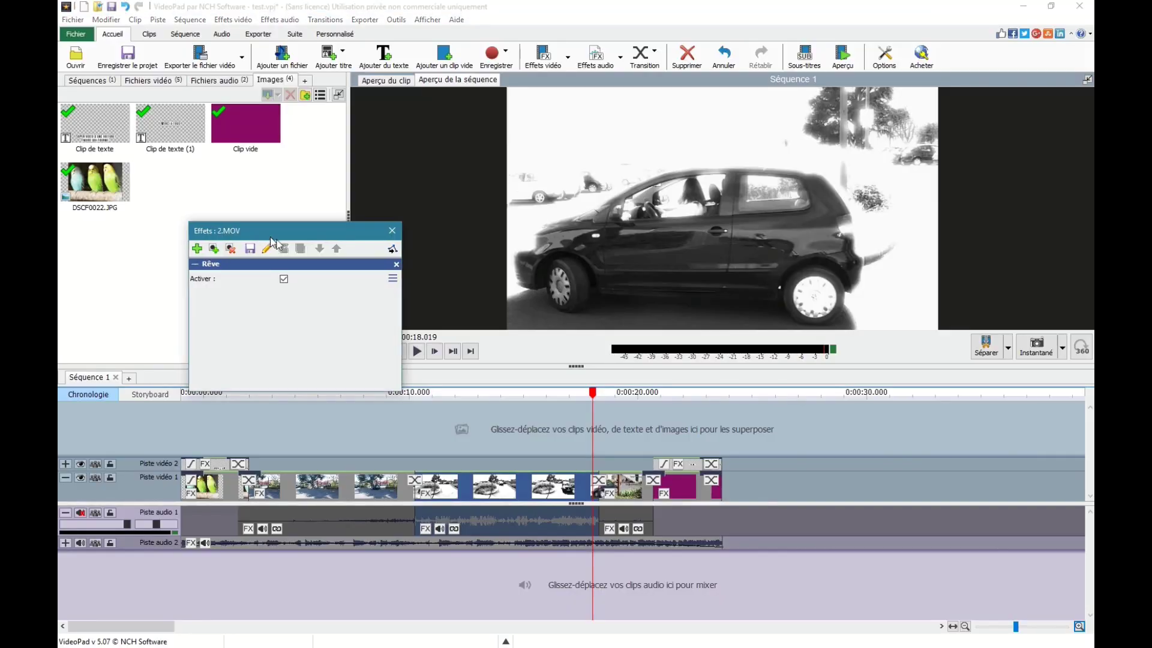
left_click_drag(269, 226, 390, 226)
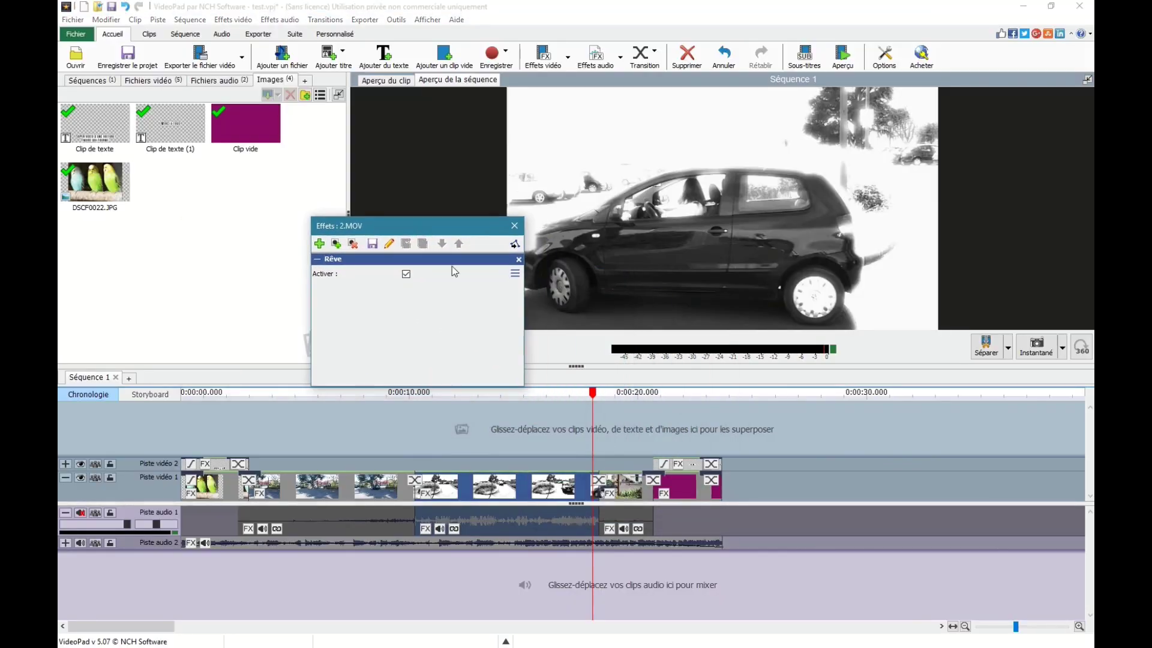
left_click(386, 486)
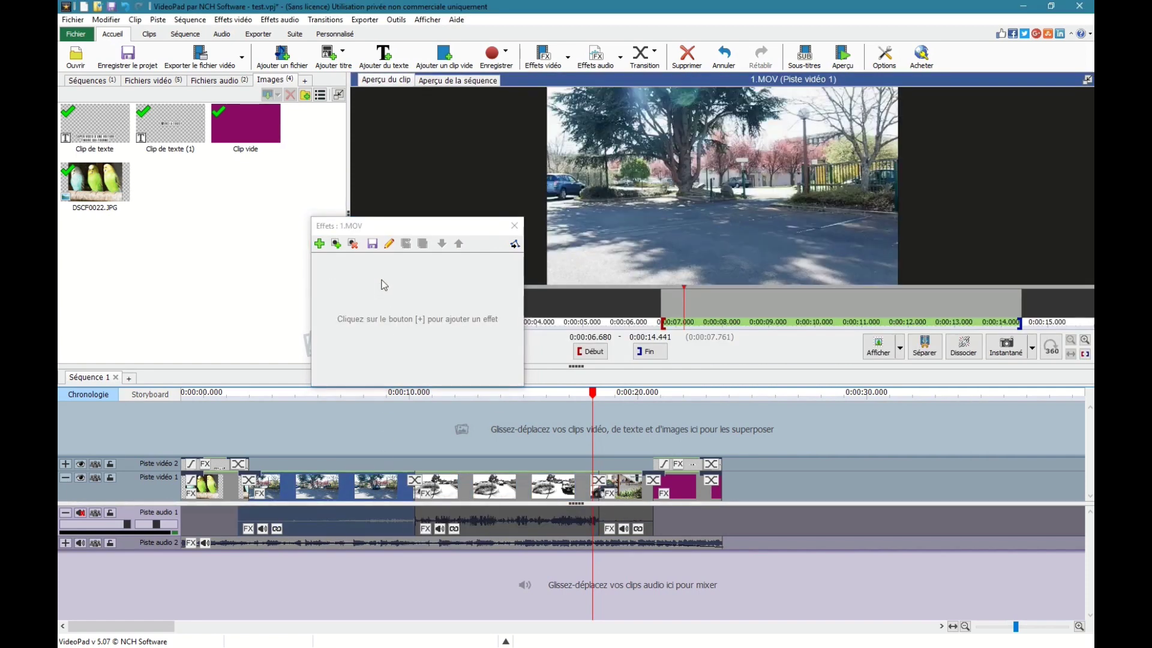
left_click(514, 480)
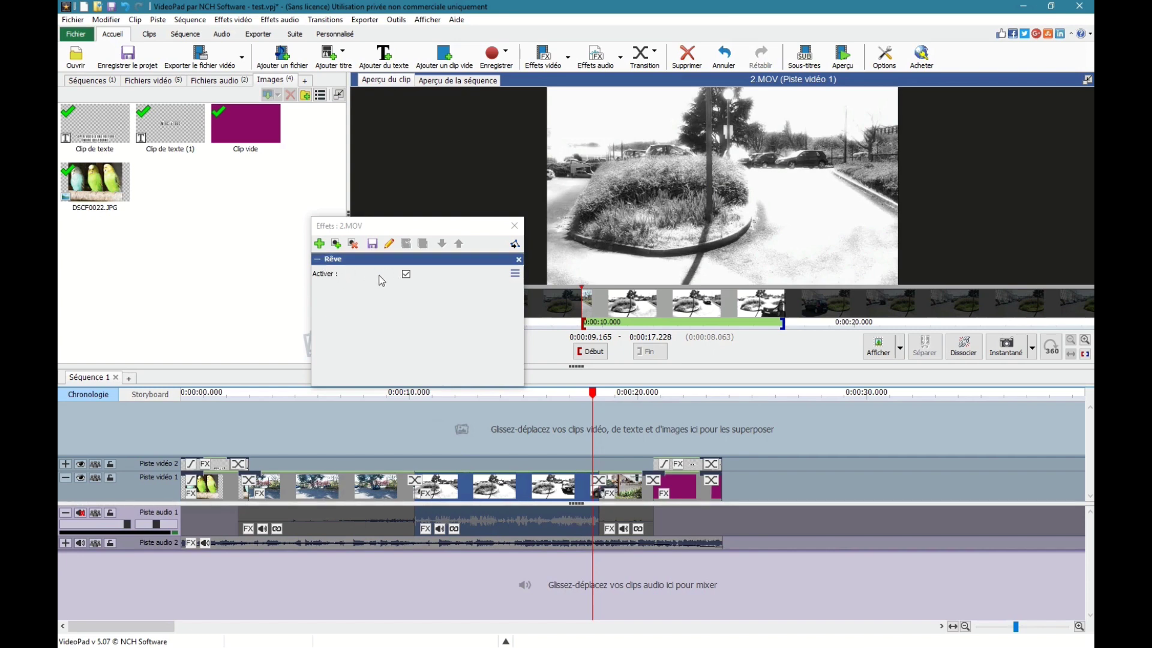
Step: Try the Trembler effect on the 2.MOV clip, preview it in the sequence and remove it
left_click(322, 243)
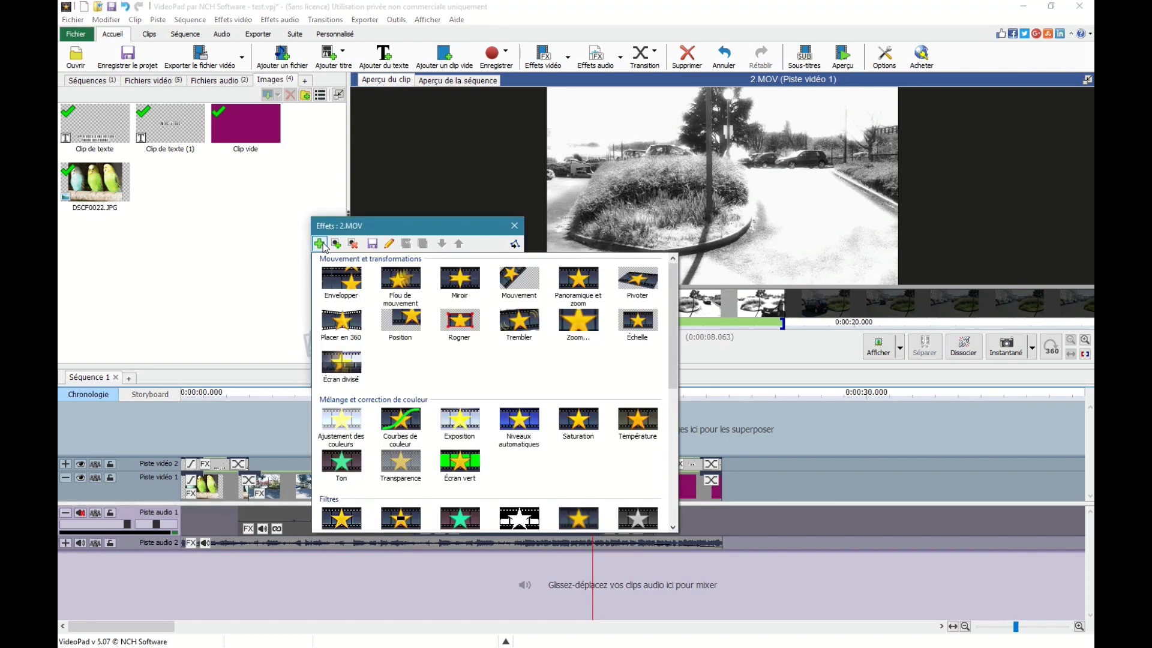
left_click(515, 327)
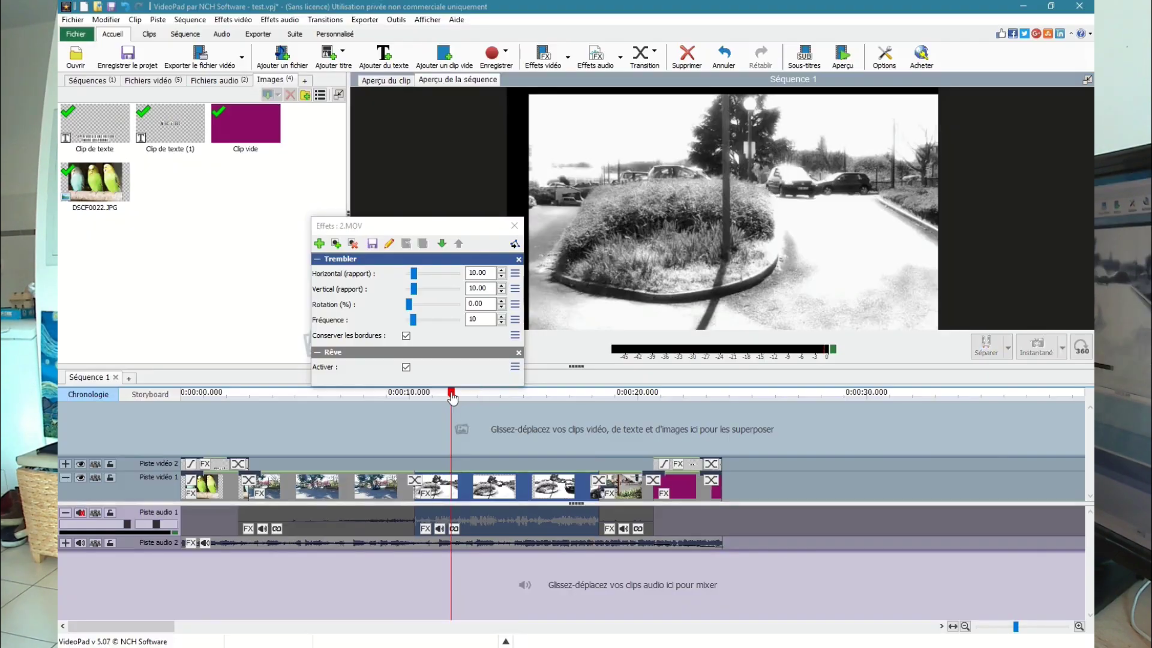
key("space")
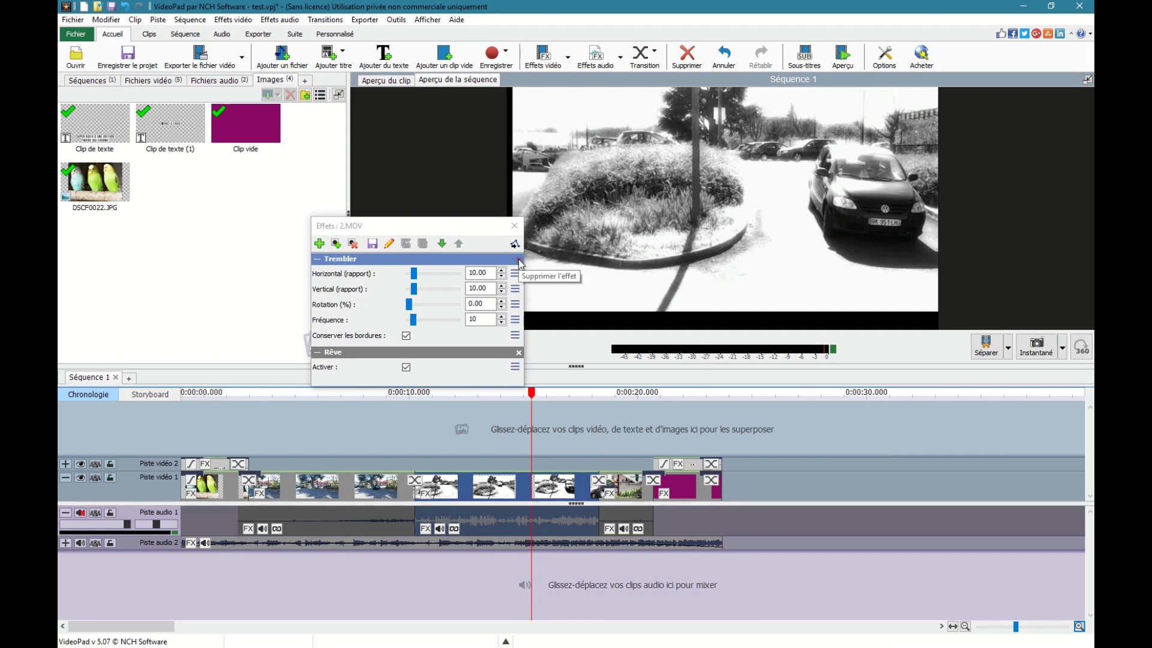
left_click(519, 261)
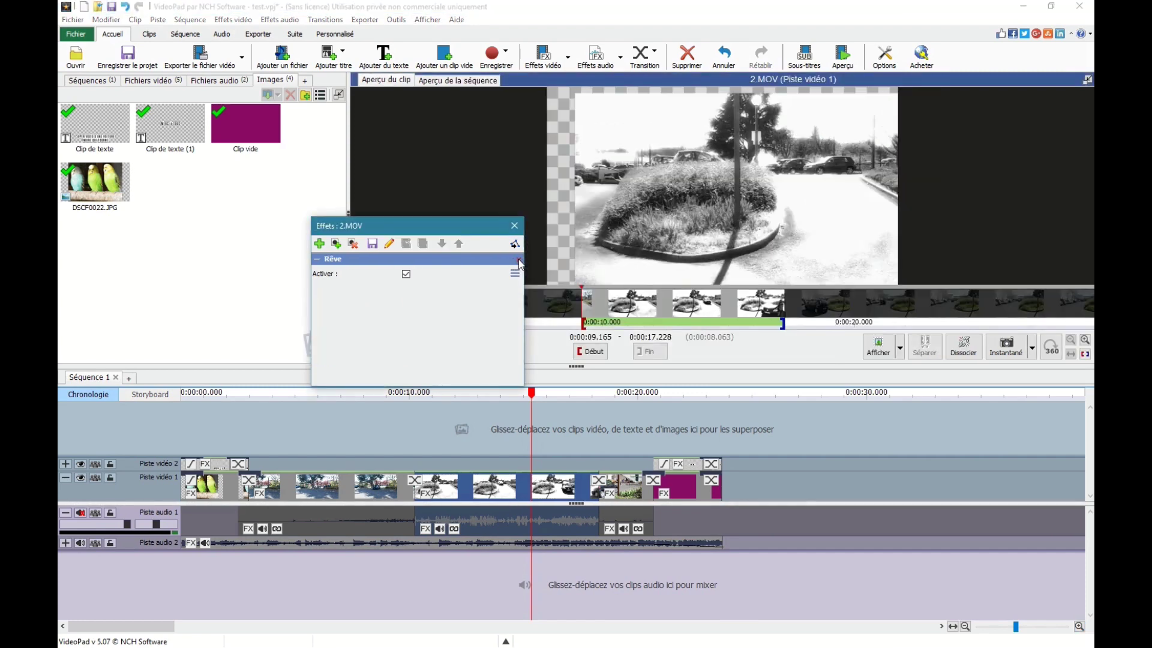
left_click_drag(470, 231, 384, 211)
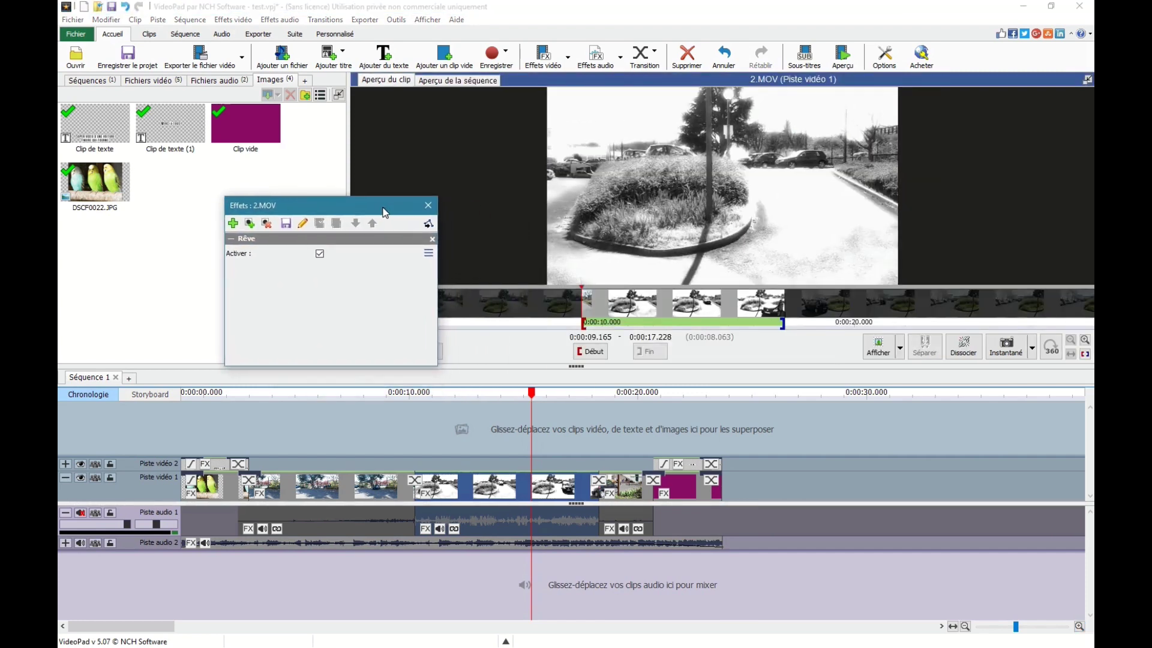
Step: Check the 2.MOV clip in the sequence and remove its Rêve effect
left_click(483, 394)
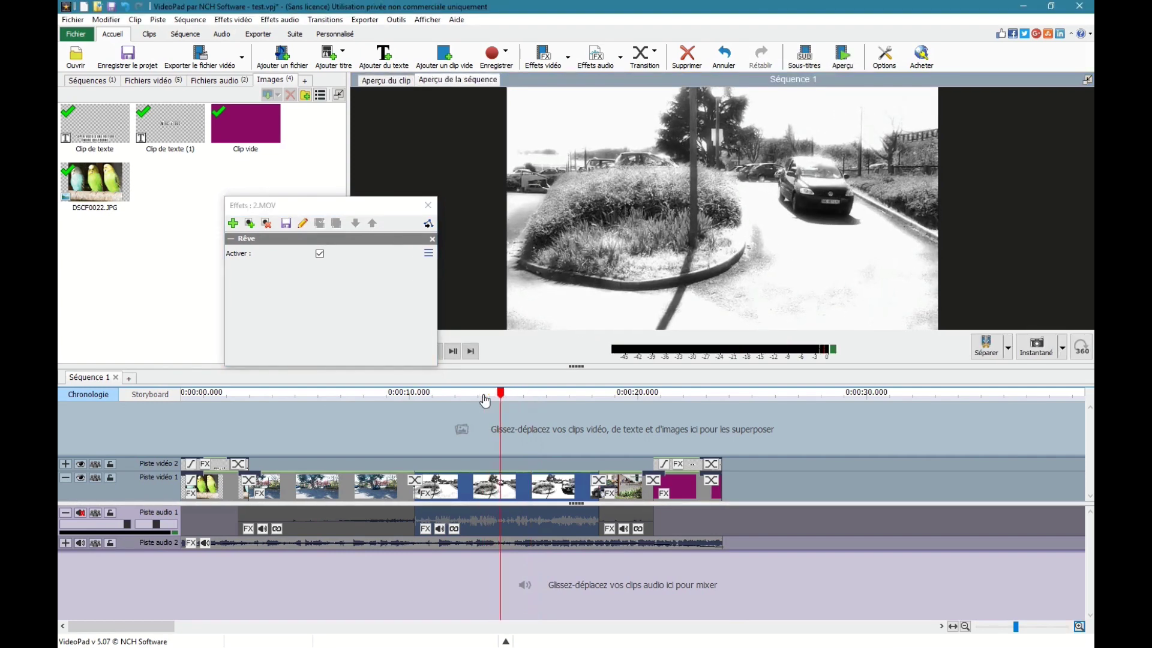
left_click(433, 240)
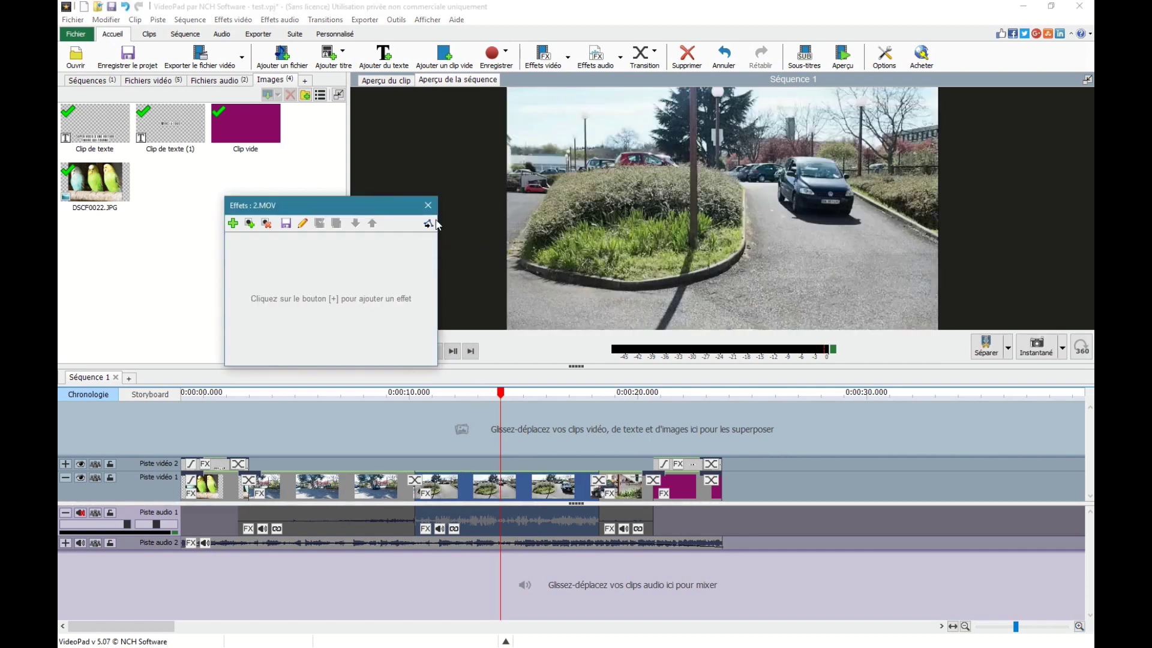
left_click_drag(405, 210, 334, 216)
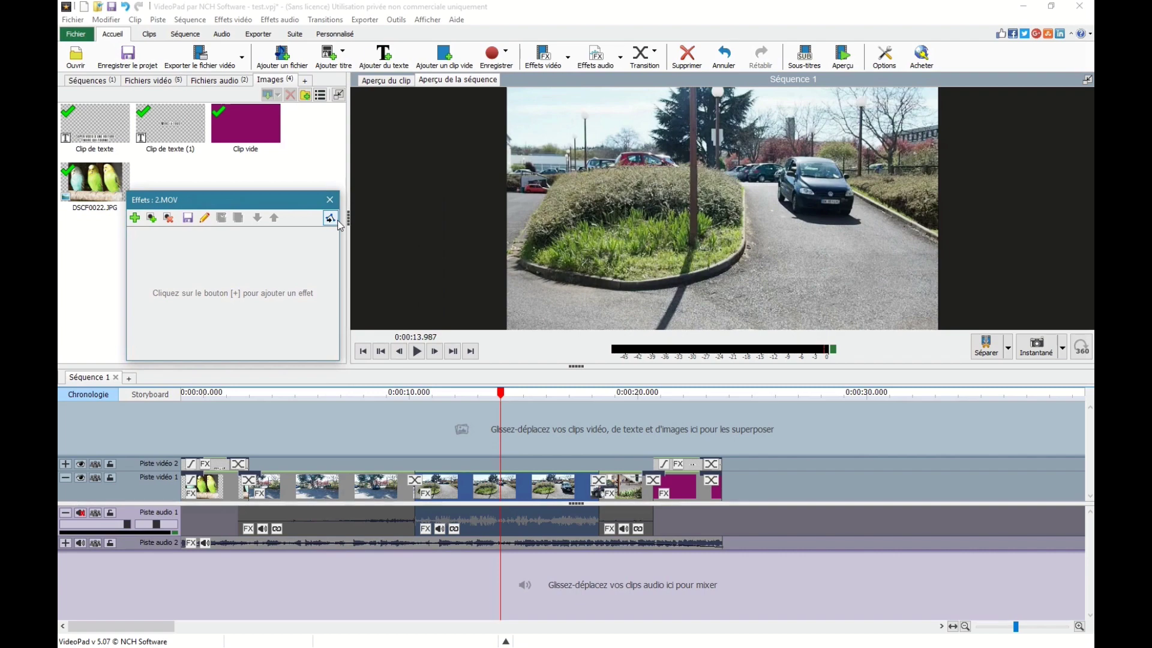
left_click(330, 218)
left_click(348, 219)
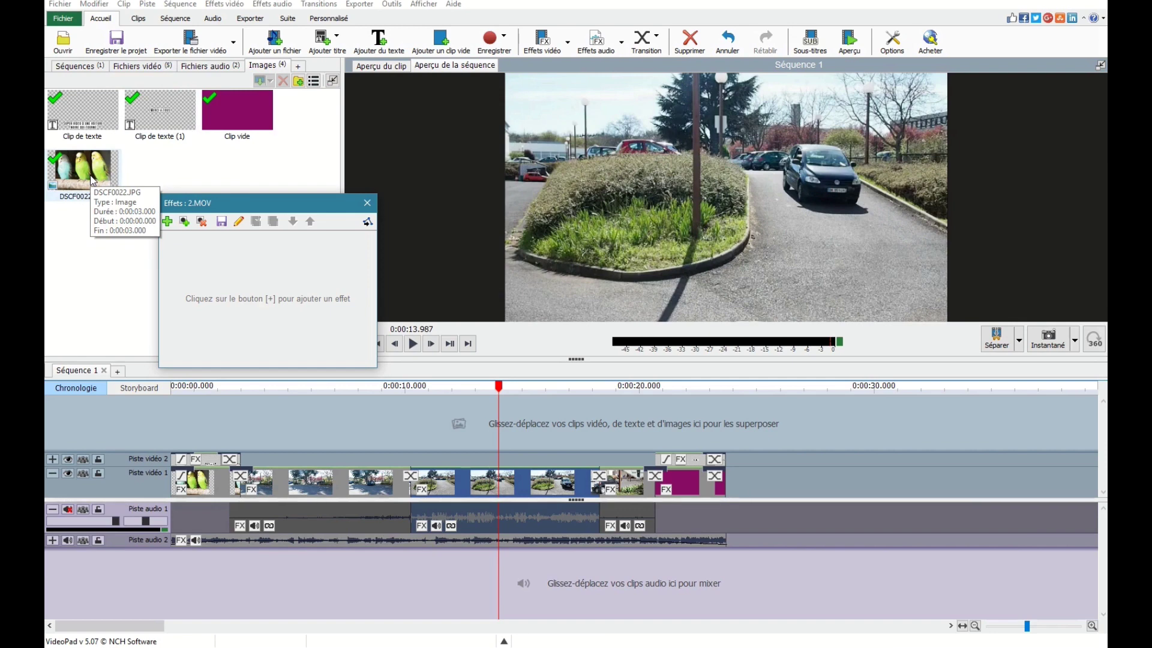
Step: Overlay the DSCF0022.JPG image on Piste vidéo 2 above the start of the 2.MOV clip and shrink it to 0.28 with the Échelle effect
mouse_move(89, 180)
left_mouse_down()
mouse_move(459, 444)
mouse_move(423, 449)
mouse_move(424, 462)
left_mouse_up()
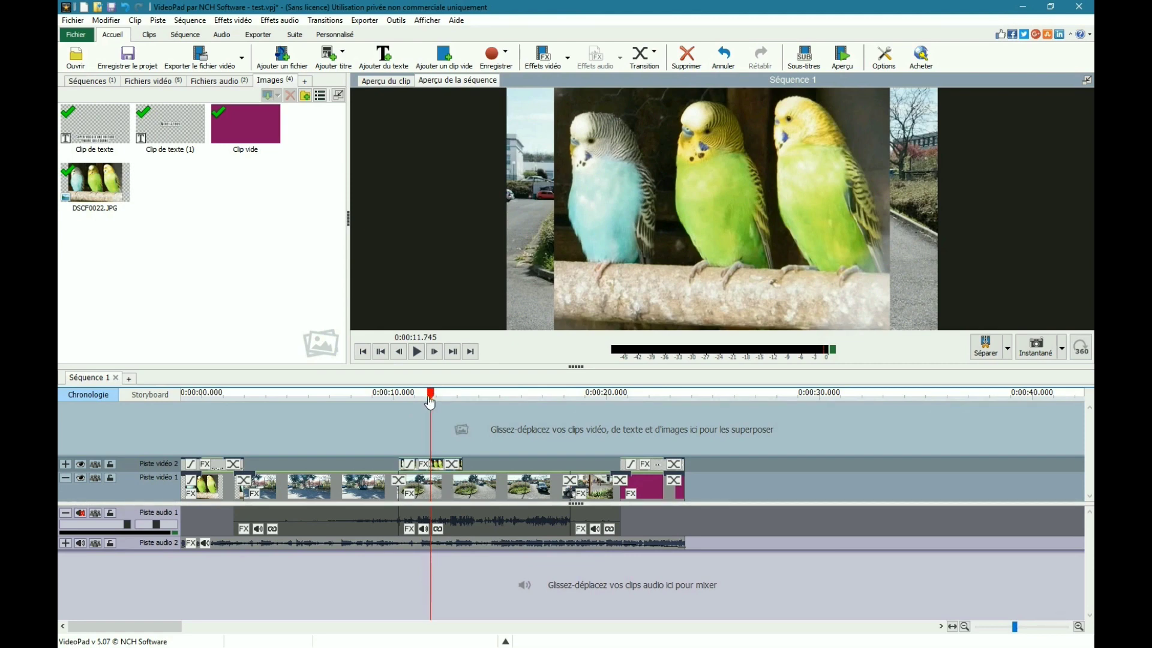
left_click(424, 464)
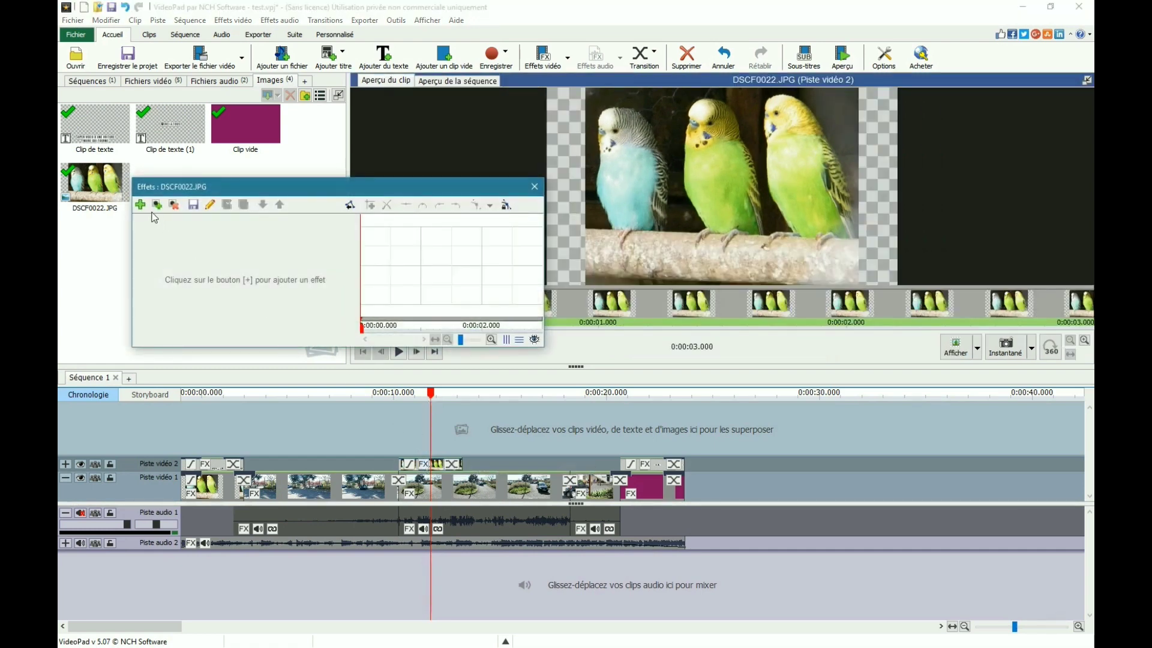
left_click(140, 205)
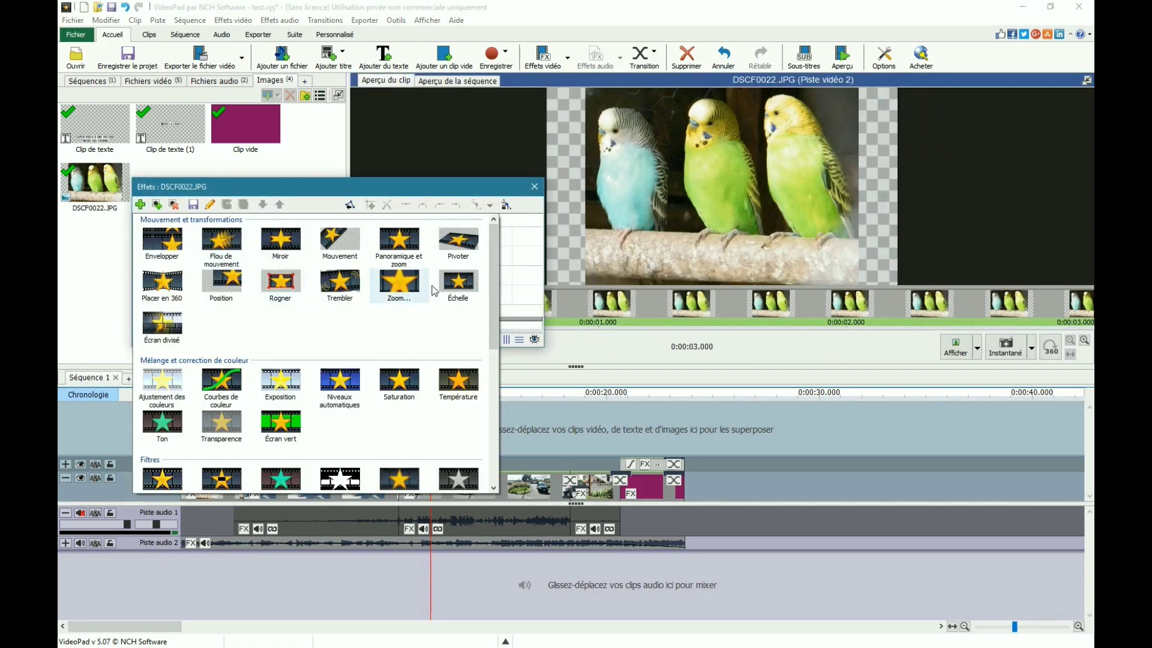
left_click(463, 283)
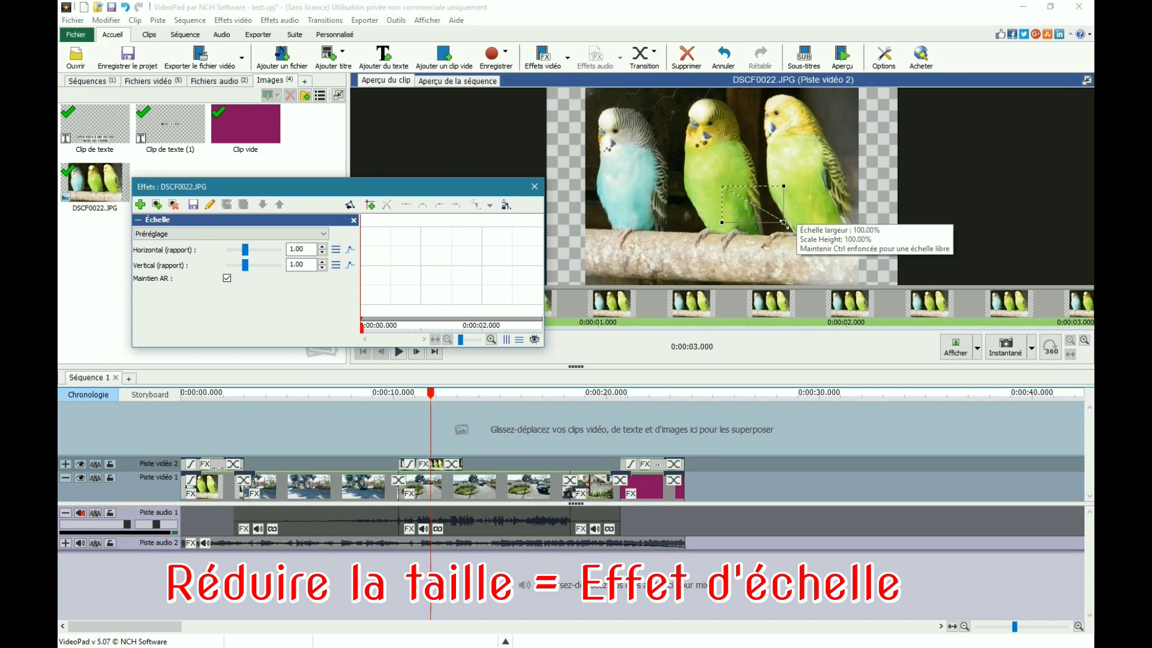
left_click_drag(783, 223, 733, 203)
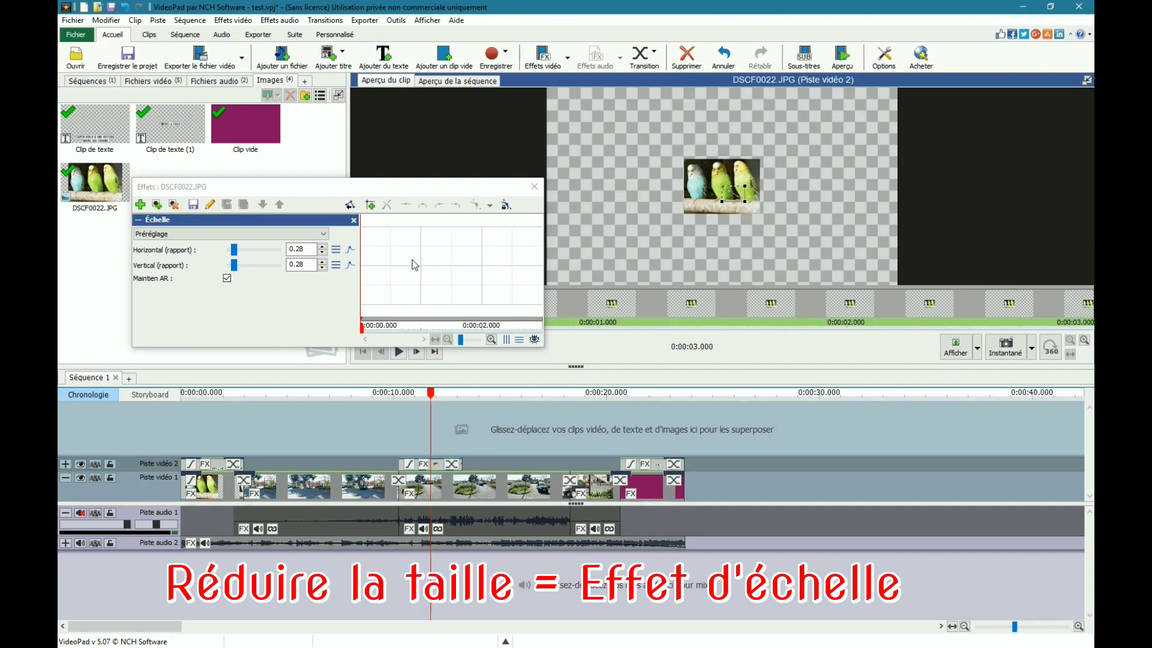
Step: Add the Position effect to the DSCF0022.JPG overlay, offset it to 36.80 horizontally and 34.17 vertically, and check it in the sequence
left_click(140, 204)
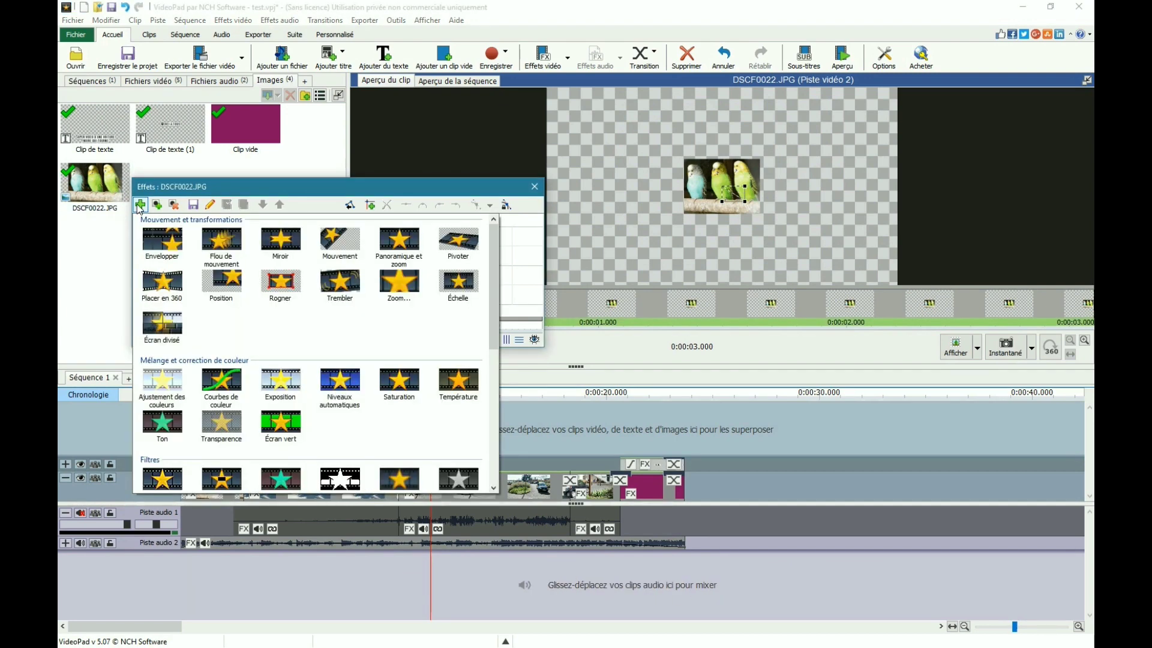
left_click(208, 284)
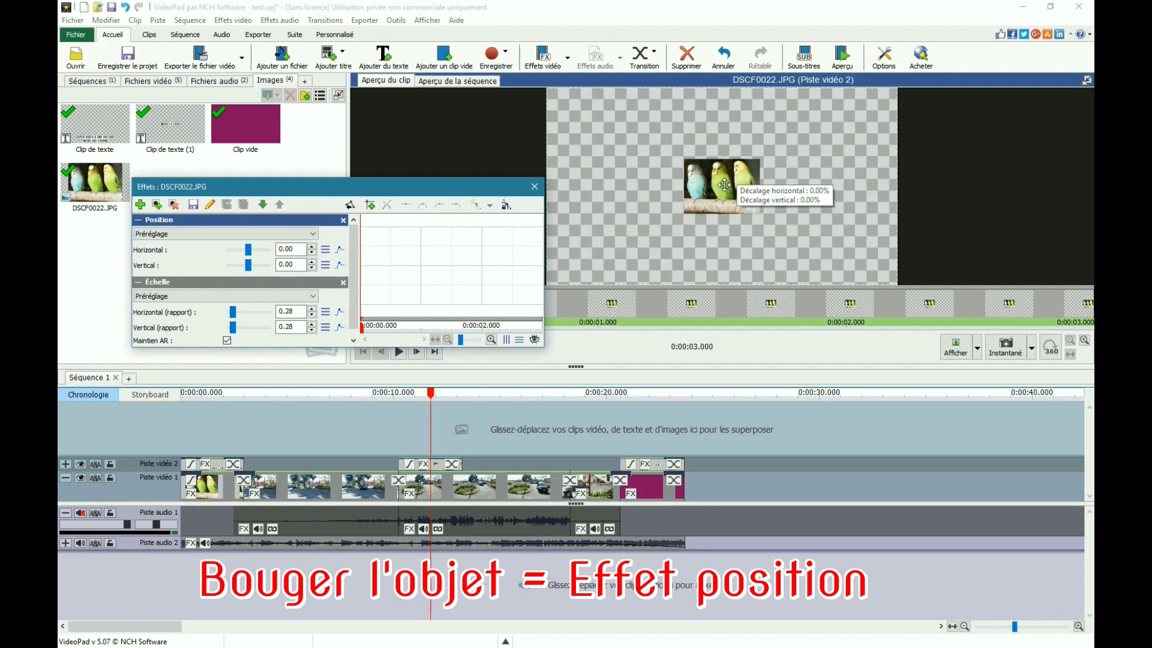
left_click_drag(724, 185, 853, 253)
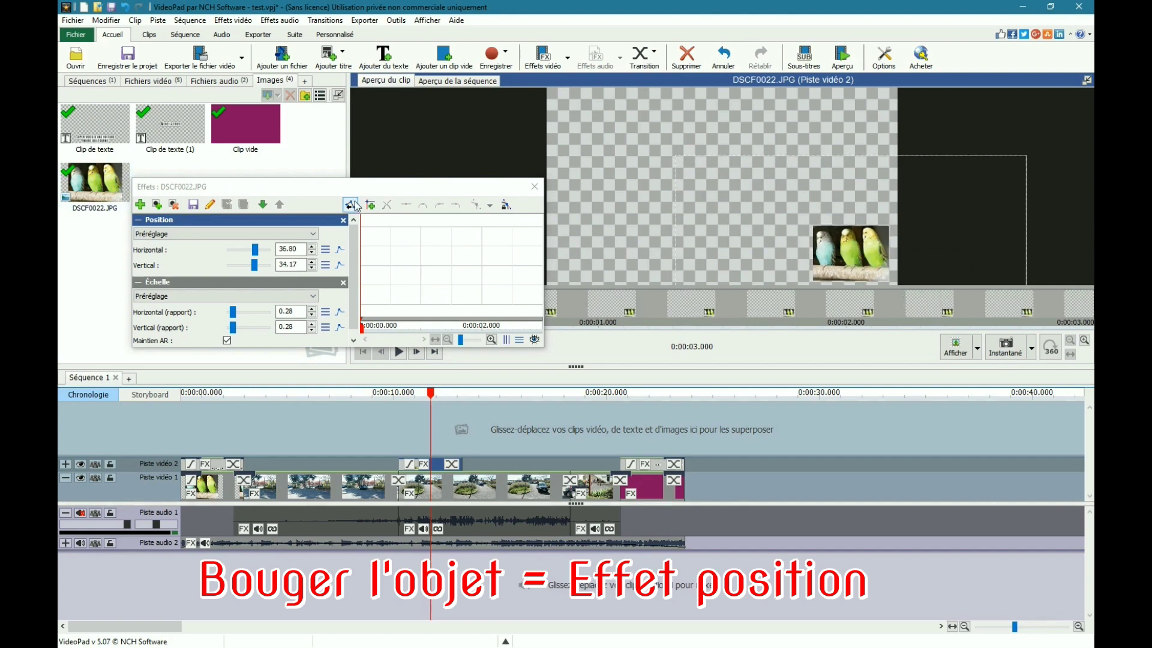
left_click(417, 393)
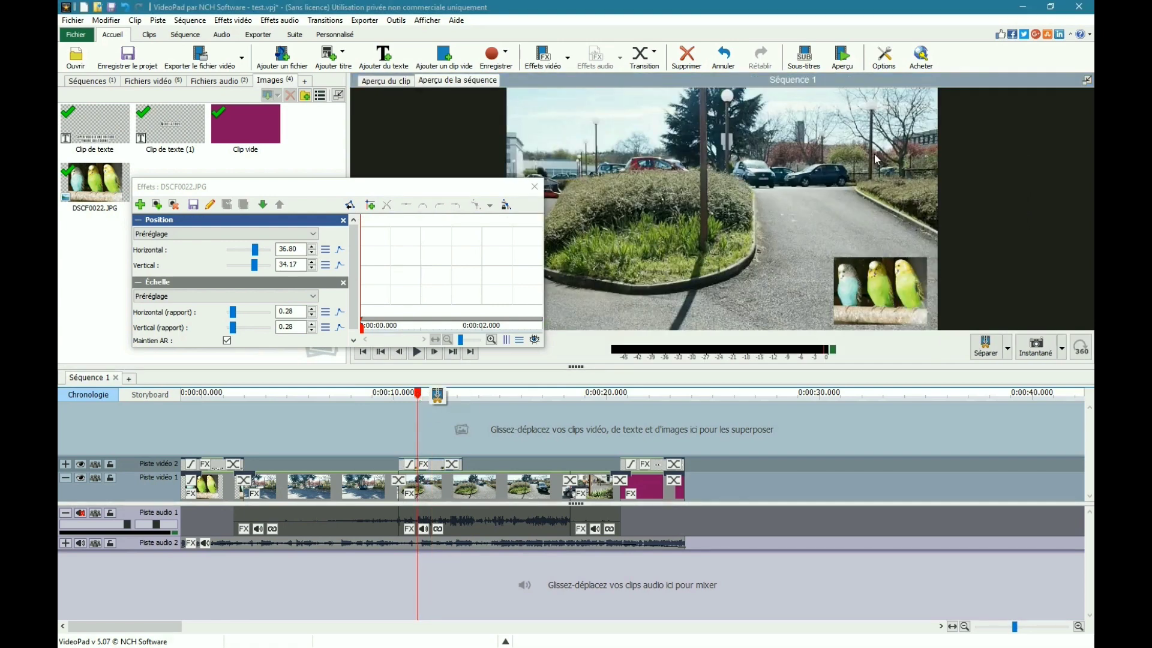
left_click_drag(320, 188, 263, 163)
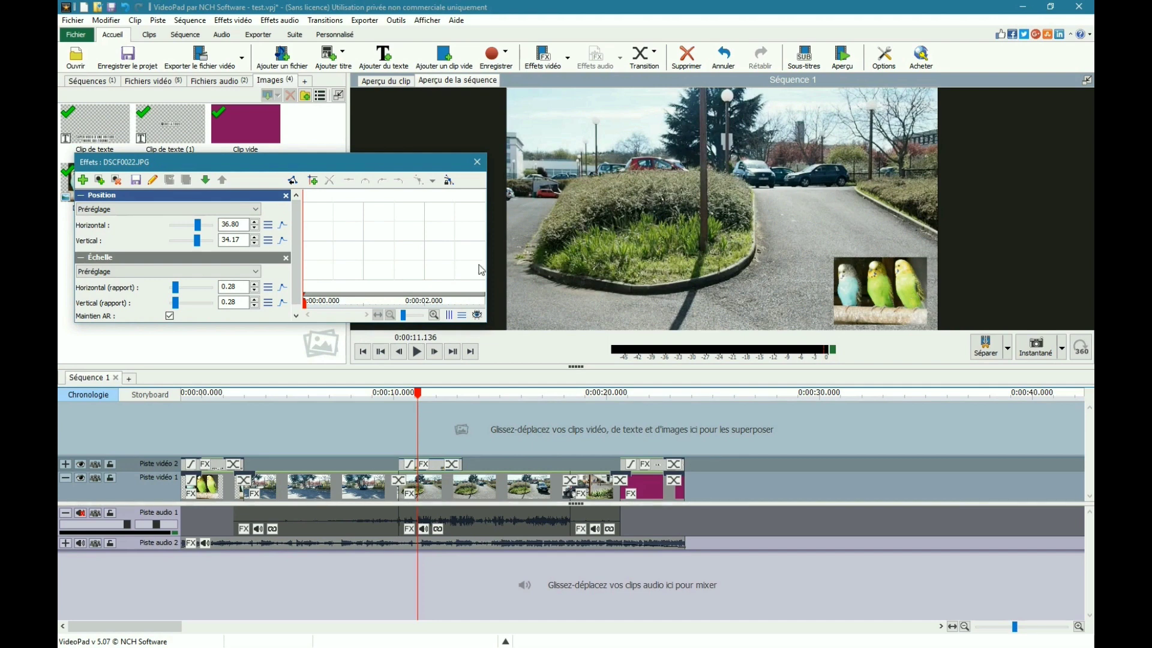
Step: Toggle the effect animation editor of the DSCF0022.JPG overlay, then move its time cursor to the clip's end and back to the start
left_click(293, 179)
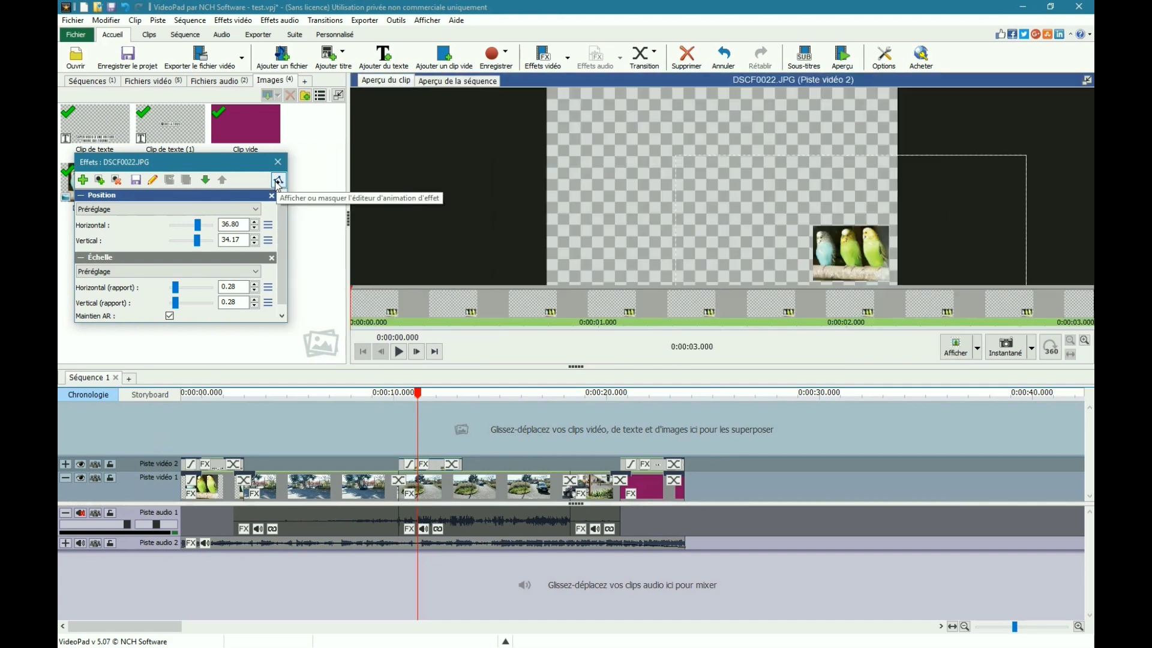
left_click(278, 180)
left_click(292, 180)
left_click(278, 180)
left_click(292, 180)
left_click(278, 180)
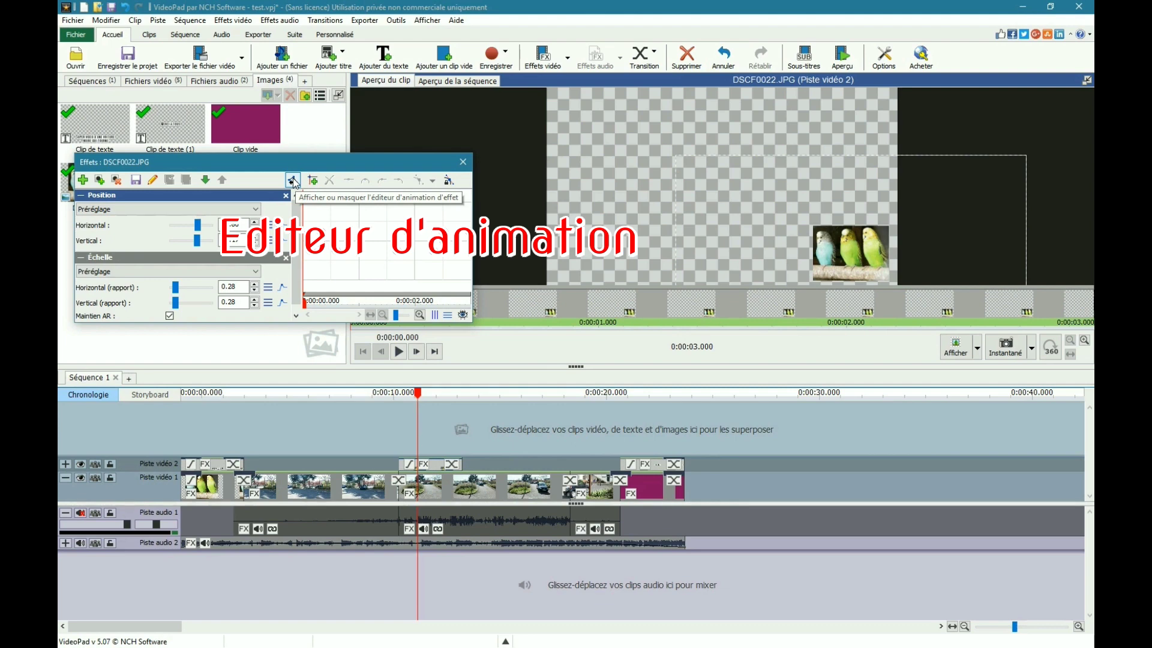
mouse_move(306, 308)
left_mouse_down()
mouse_move(459, 300)
mouse_move(305, 300)
left_mouse_up()
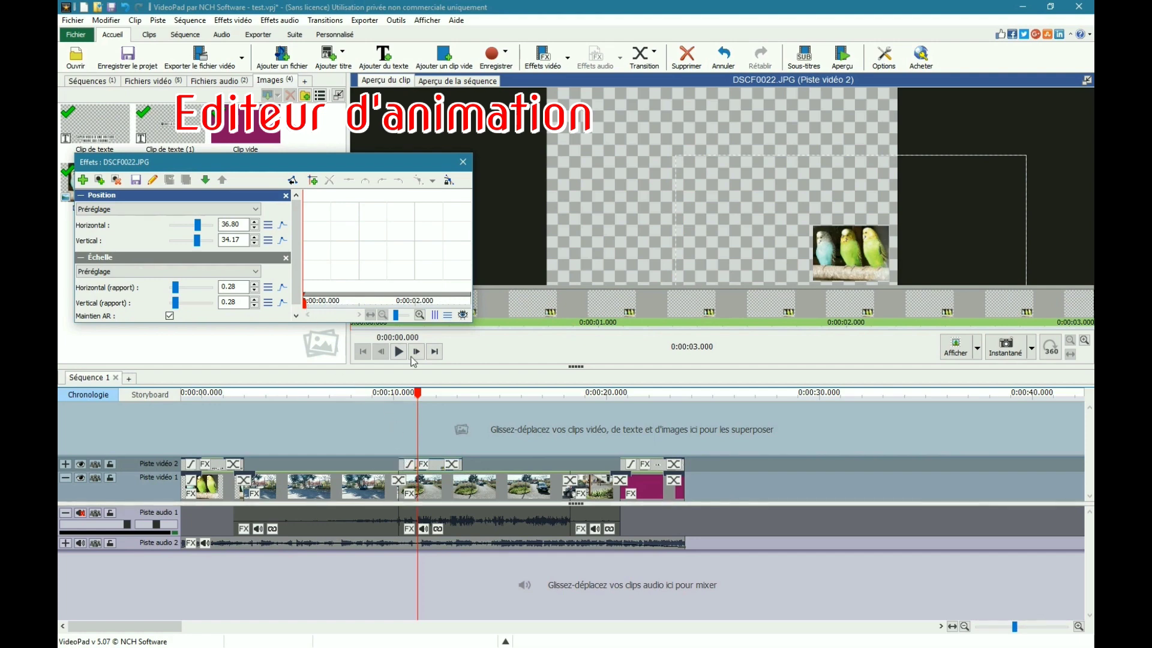
left_click(469, 303)
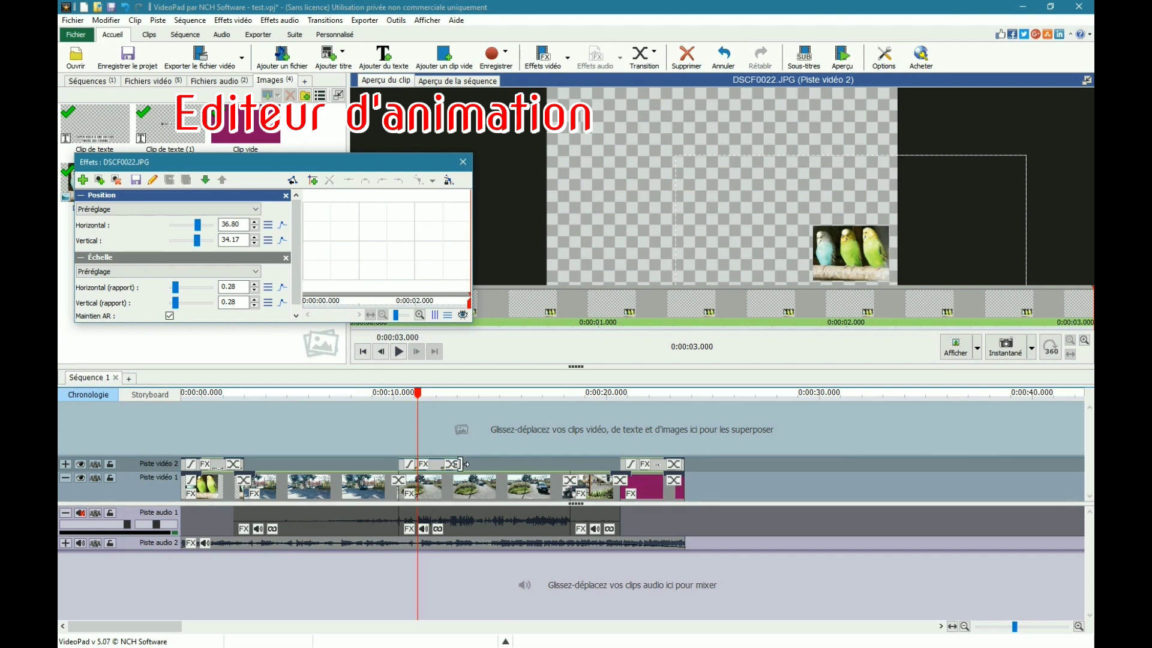
left_click_drag(470, 310, 304, 305)
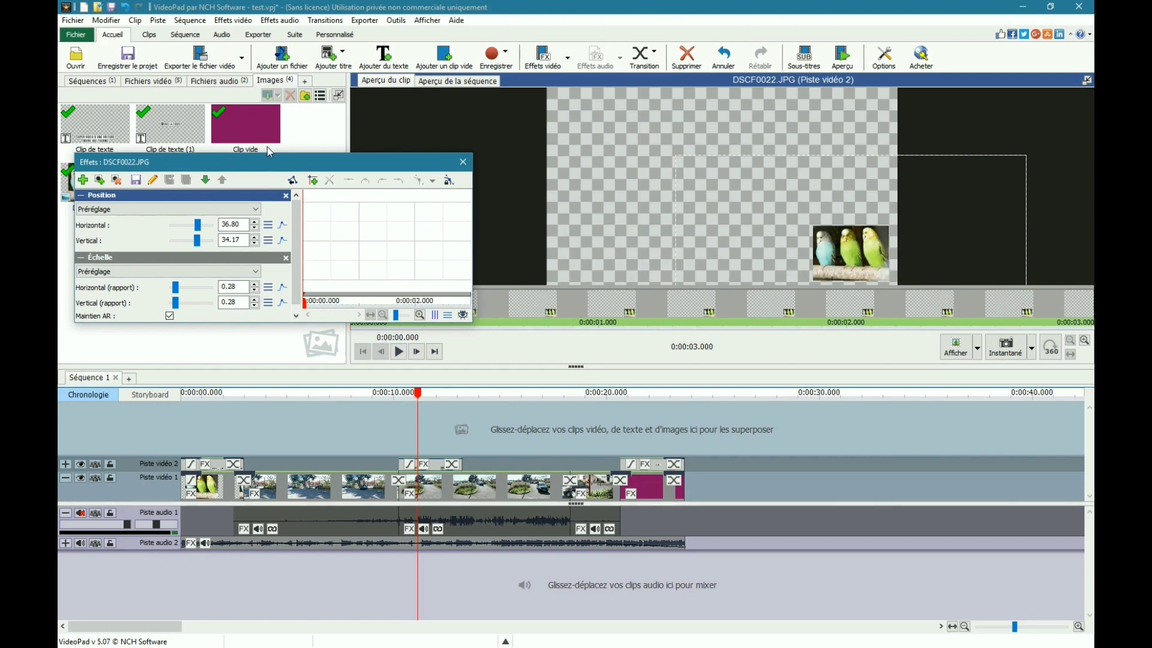
Step: Add Position keyframes at 0:00:00.000 and 0:00:03.000 of the overlay, and move the image to -37.15 horizontal and 33.86 vertical at the end keyframe
left_click(313, 181)
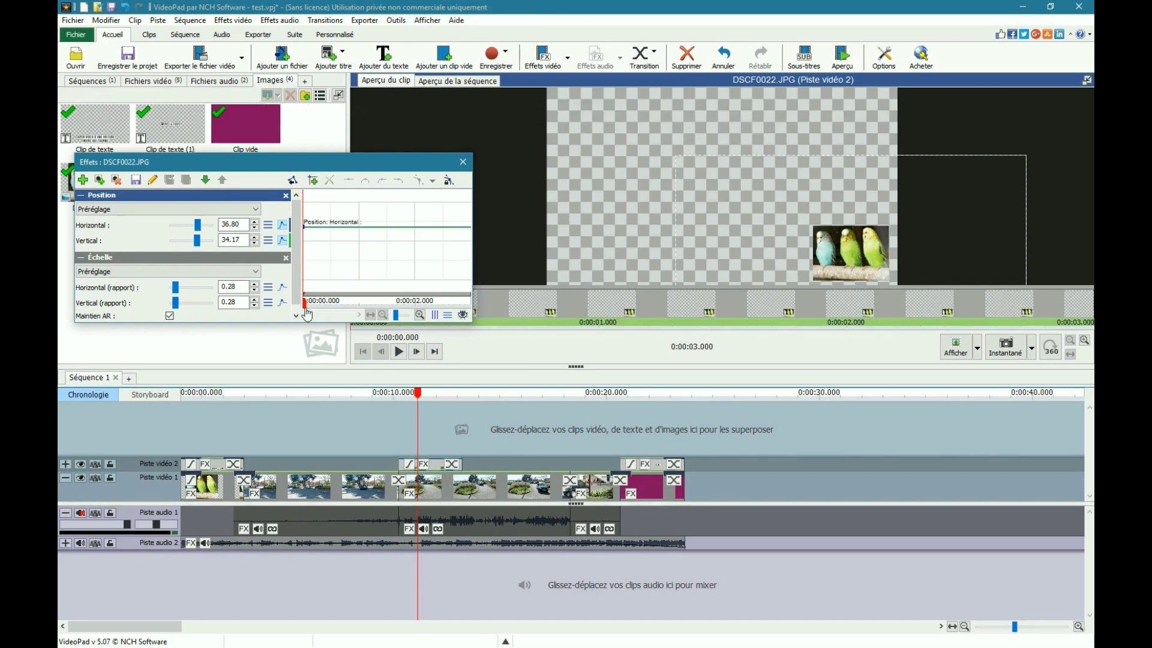
left_click_drag(306, 309, 474, 330)
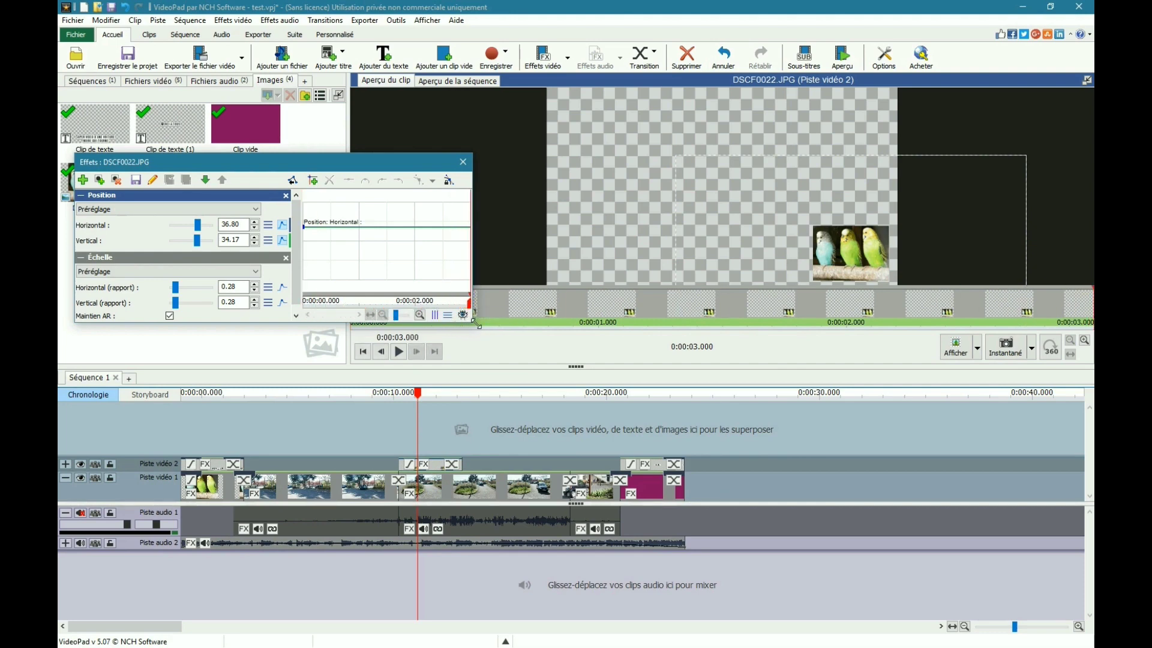
left_click(313, 180)
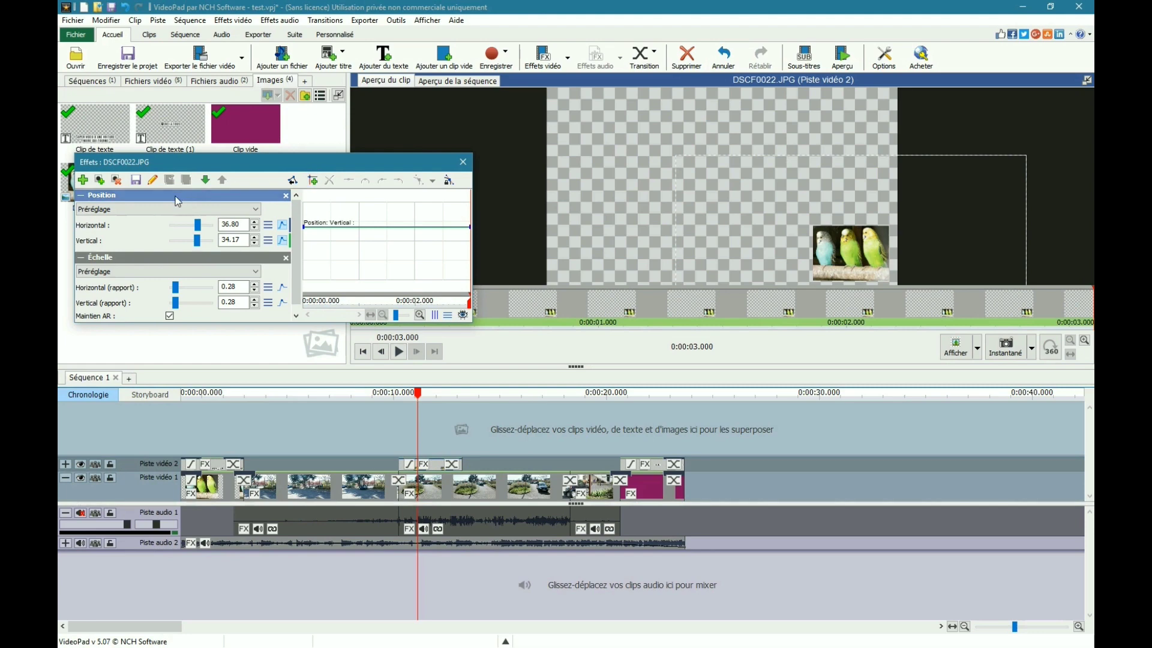
left_click_drag(853, 245, 596, 247)
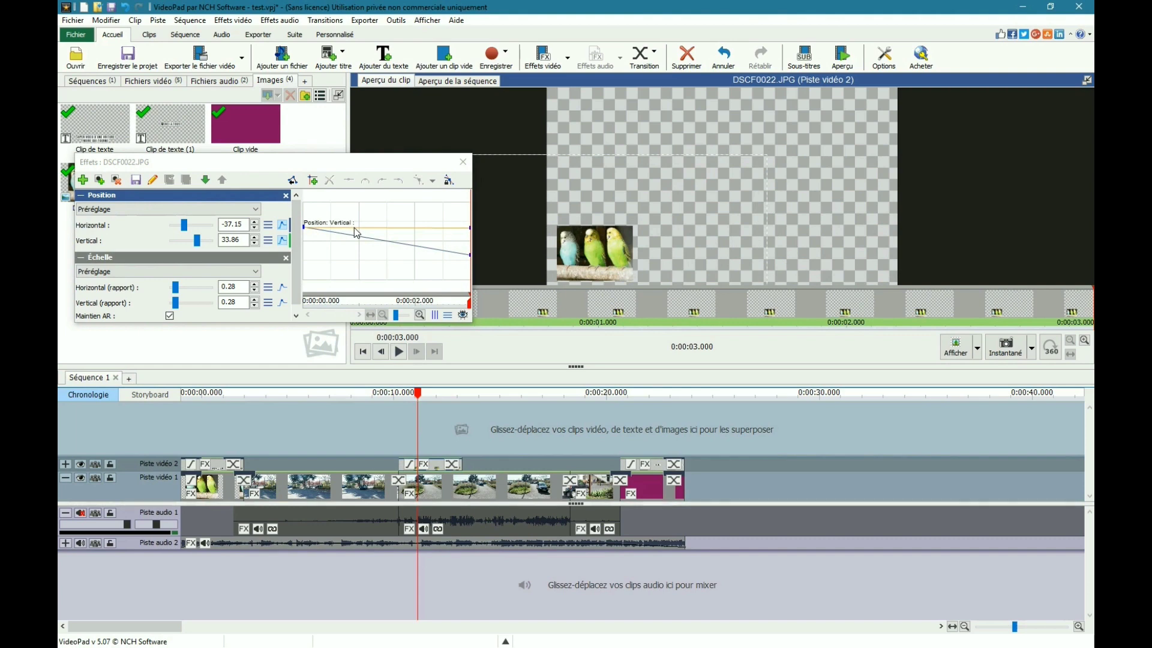
Step: Scrub through the overlay's Position animation and play it in the sequence from about 0:00:10
left_click(363, 241)
left_click_drag(470, 309, 306, 284)
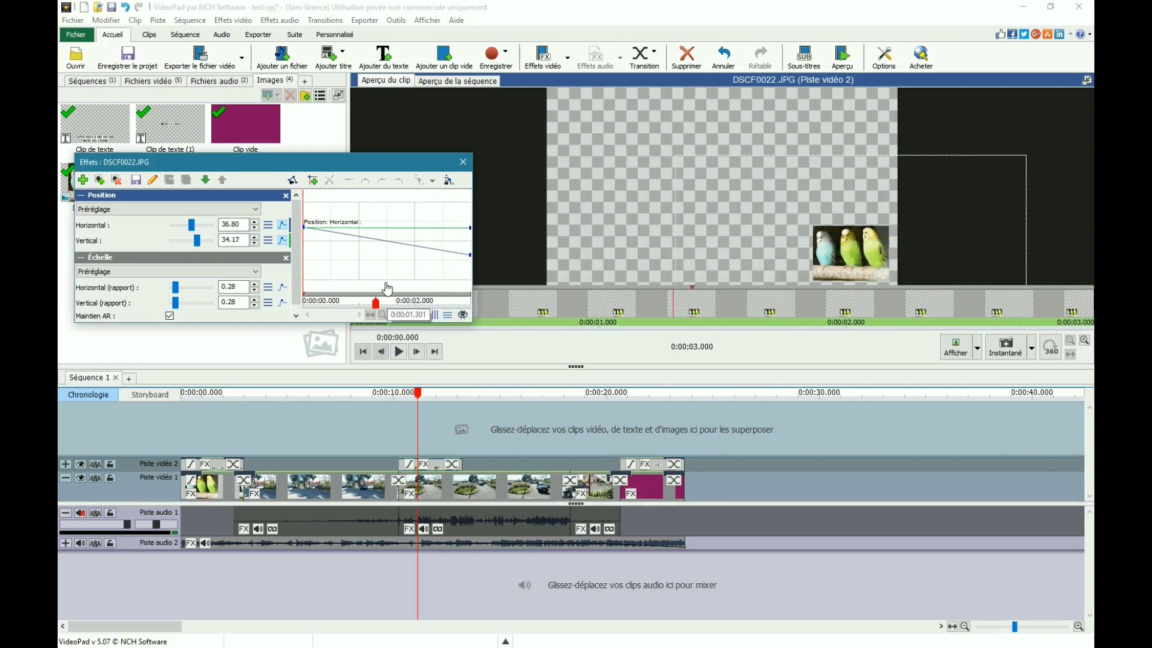
left_click(455, 299)
left_click_drag(439, 289, 277, 282)
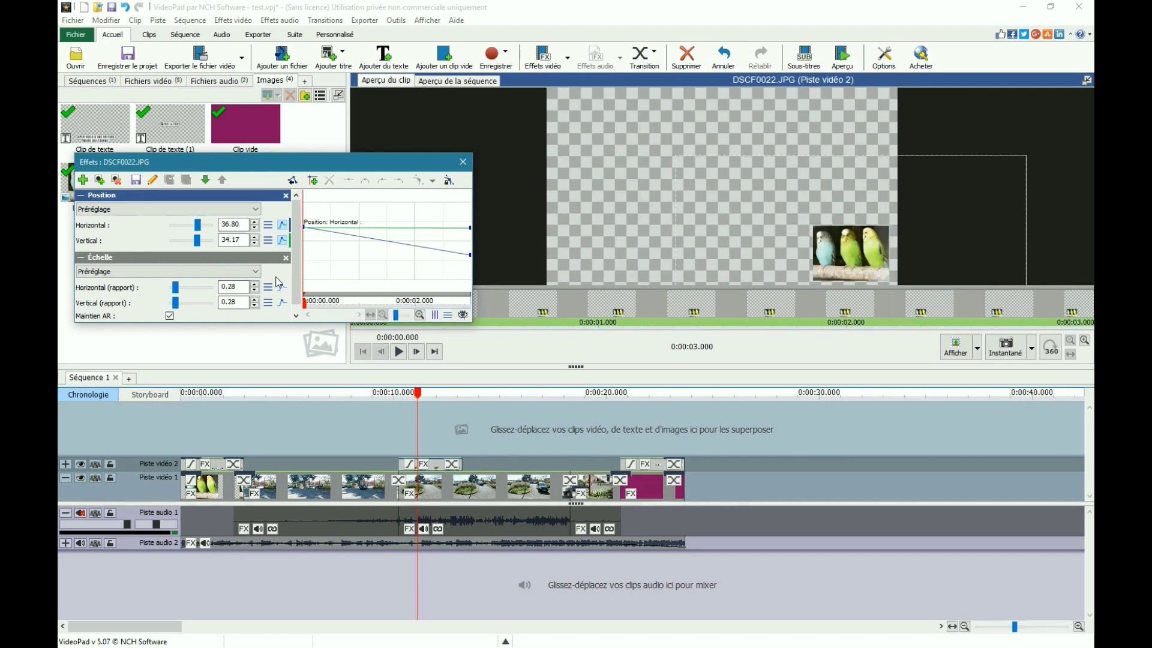
left_click(386, 394)
key("space")
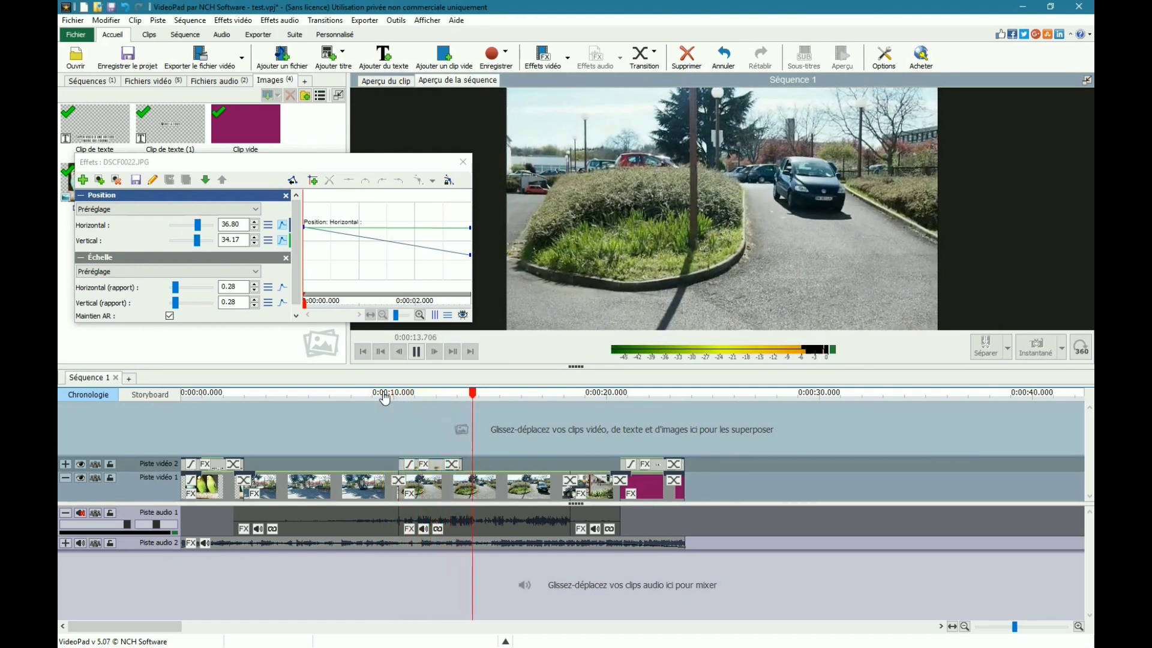
key("space")
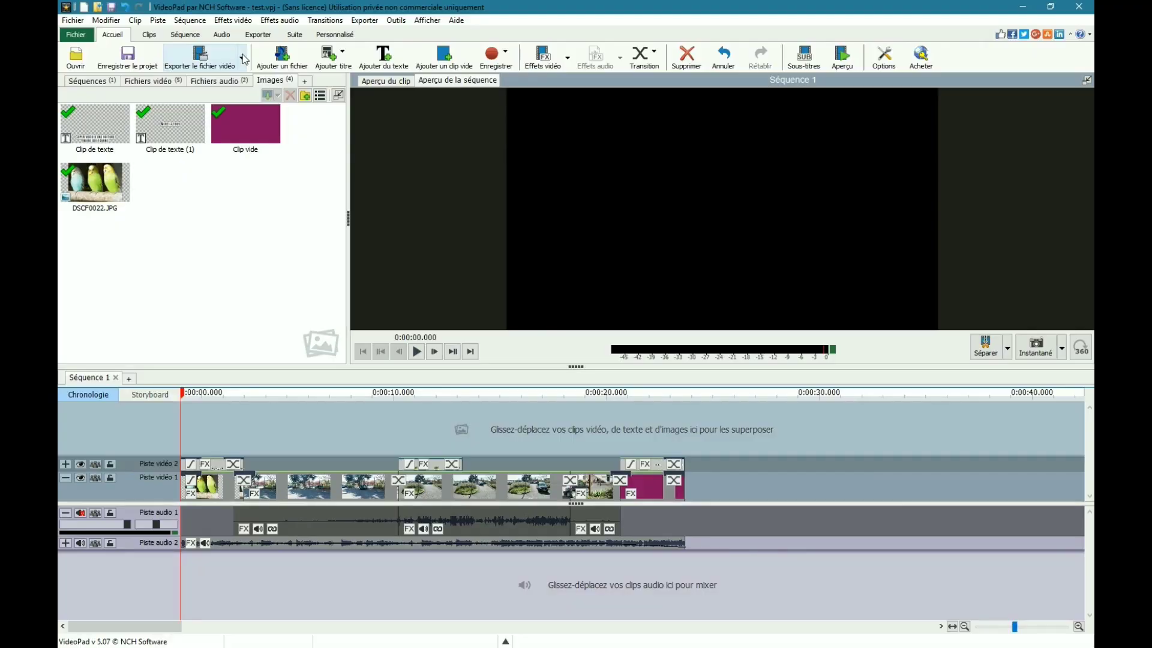
Step: Export the sequence as the .mp4 video file "video de voiture" in "dossier pour montage vidéo" and view its progress in the export queue
left_click(243, 58)
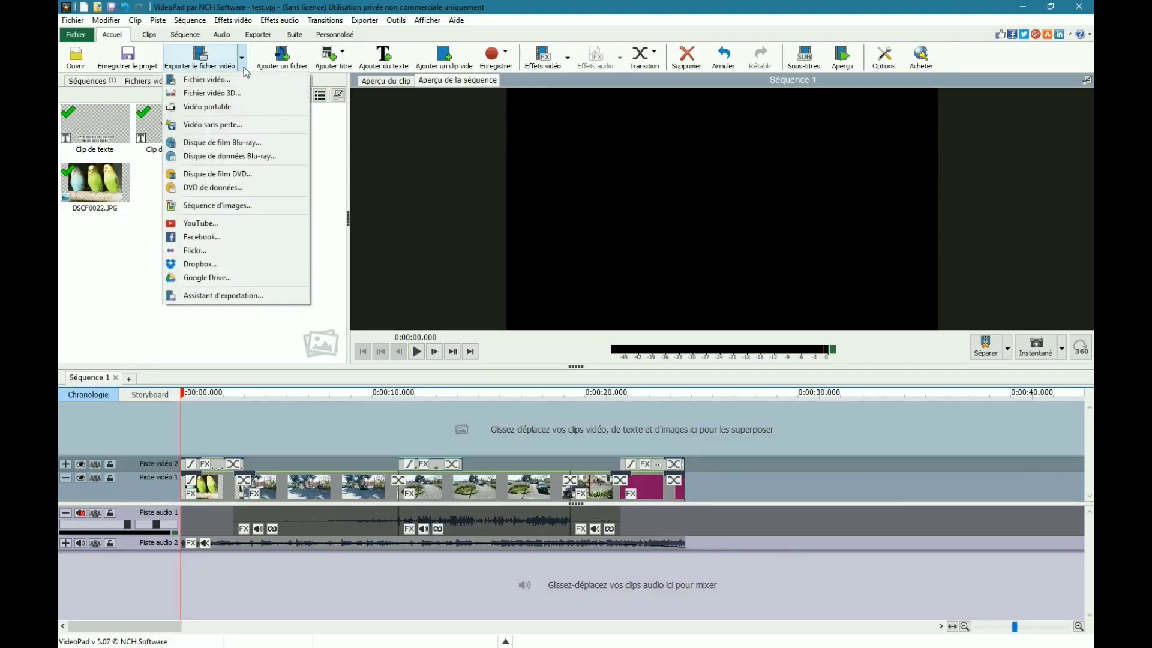
left_click(247, 81)
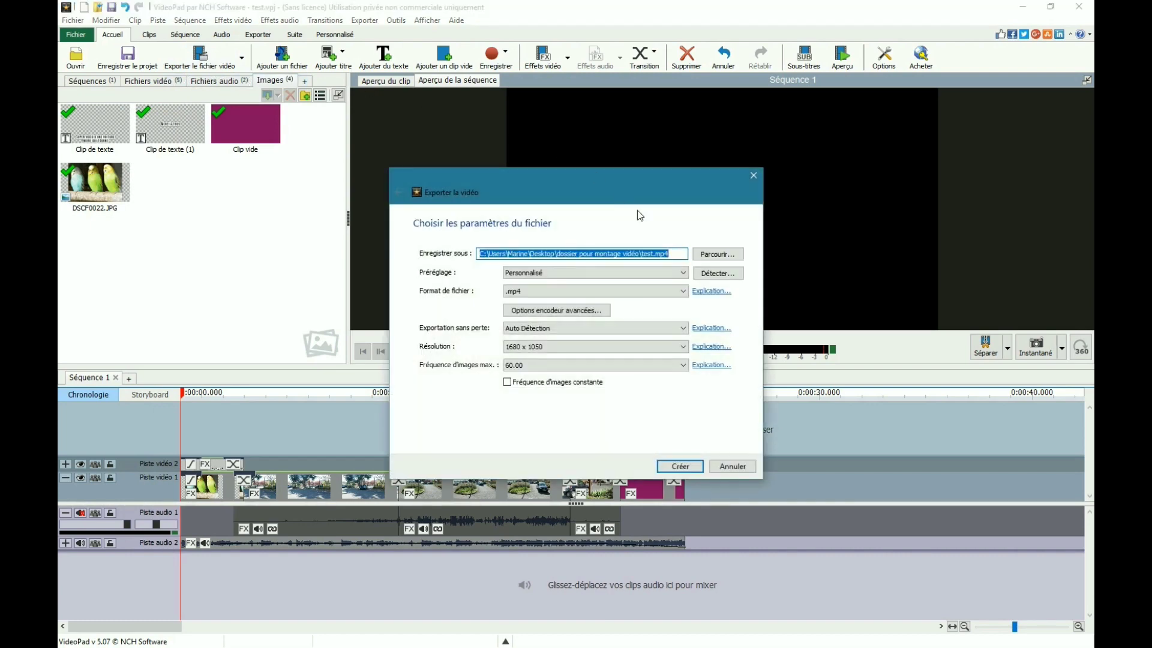
left_click(716, 255)
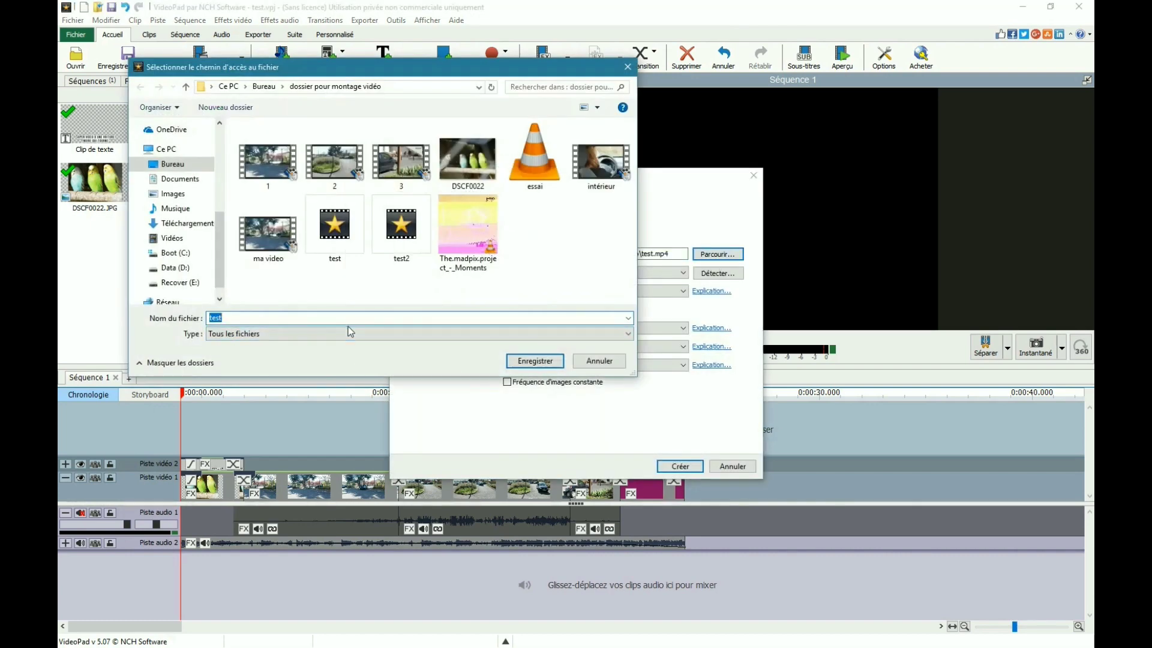
type("video de voitur")
left_click(539, 364)
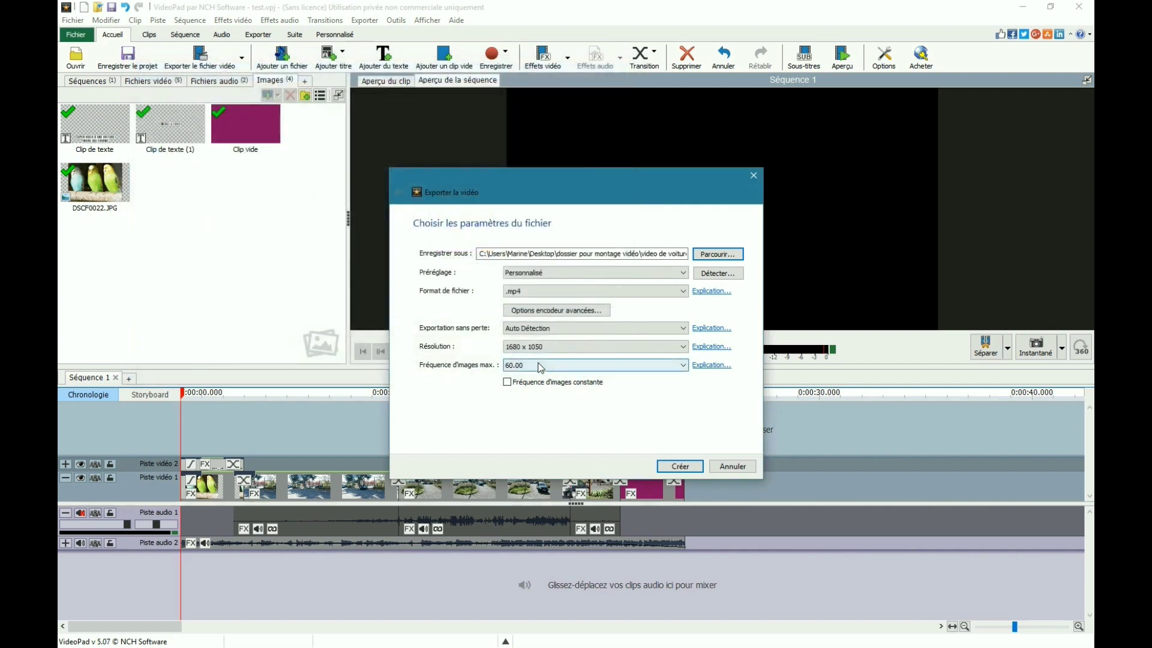
left_click(688, 466)
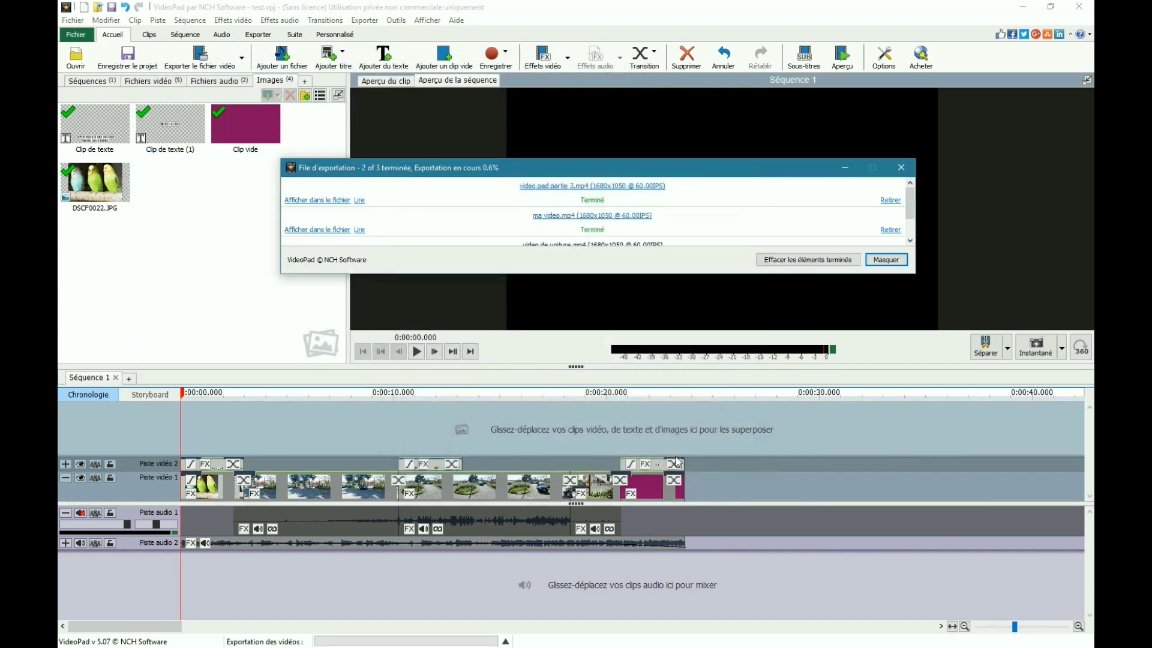
left_click_drag(907, 204, 908, 227)
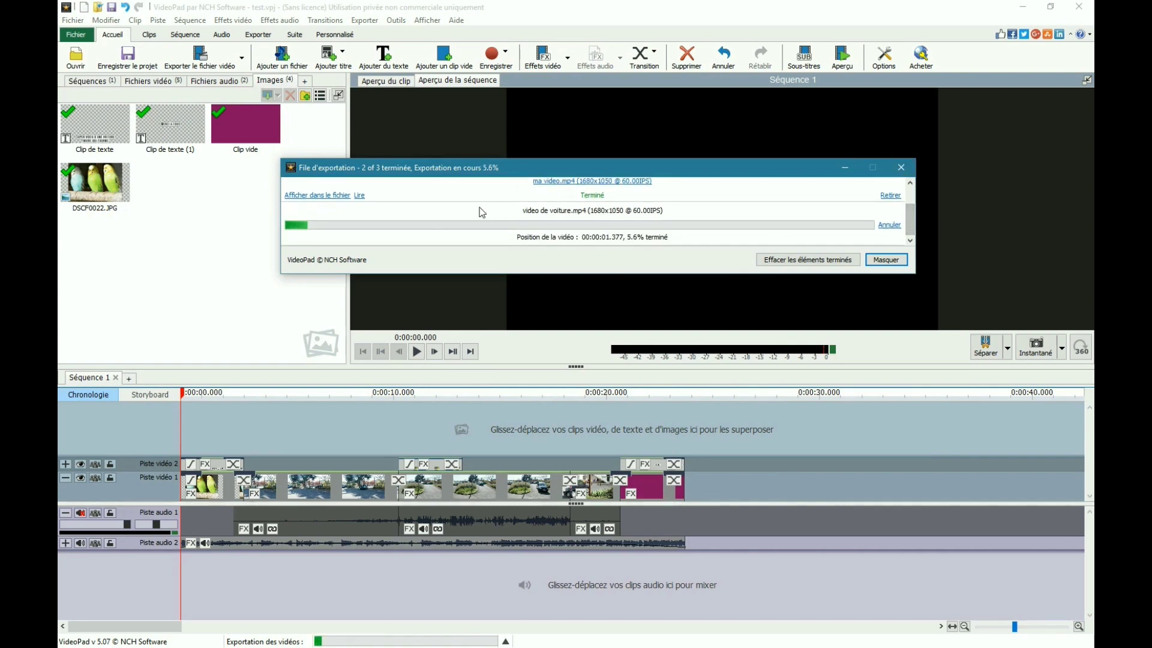